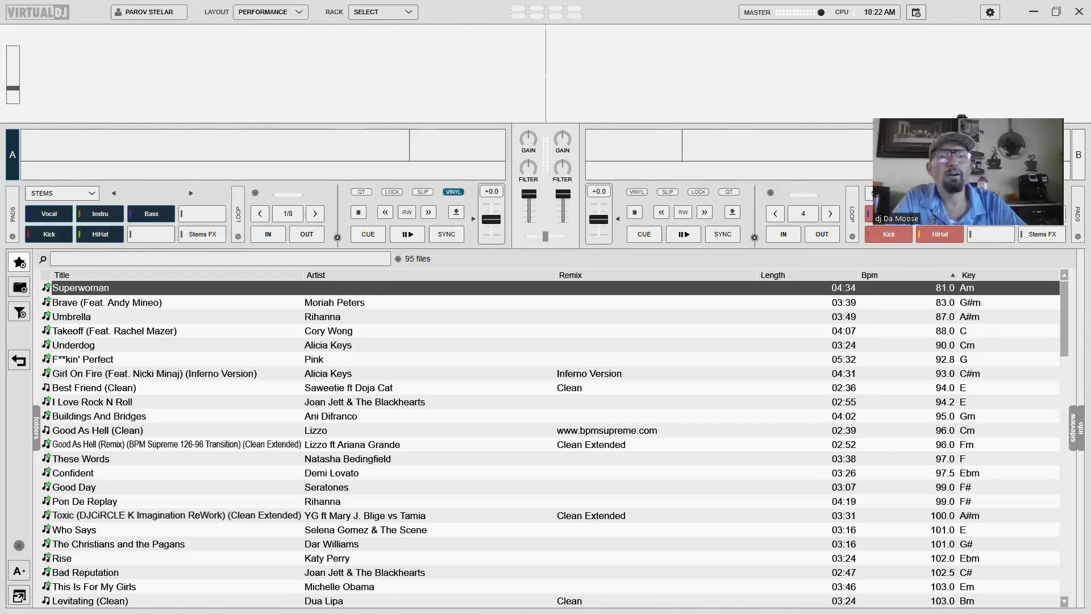
Select all tracks from 100 BPM upward, from the Toxic rework through Will The Circle Be Unbroken.
{"action": "left_click_drag", "start_coordinate": [961, 117], "coordinate": [935, 53]}
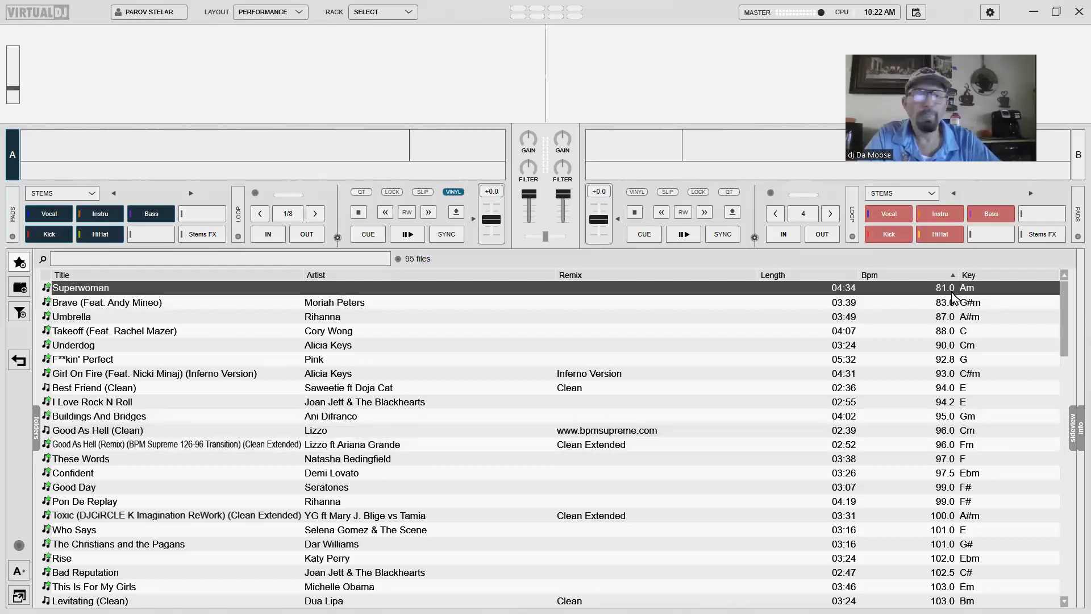
{"action": "left_click", "coordinate": [973, 505], "text": "shift"}
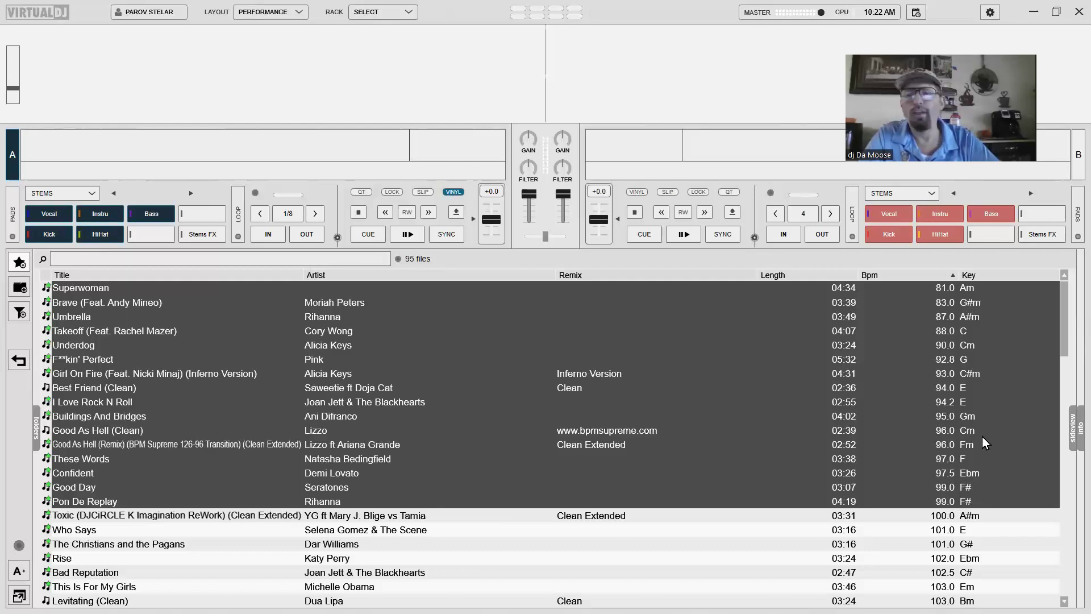
{"action": "scroll", "coordinate": [983, 441], "scroll_direction": "down", "scroll_amount": 6}
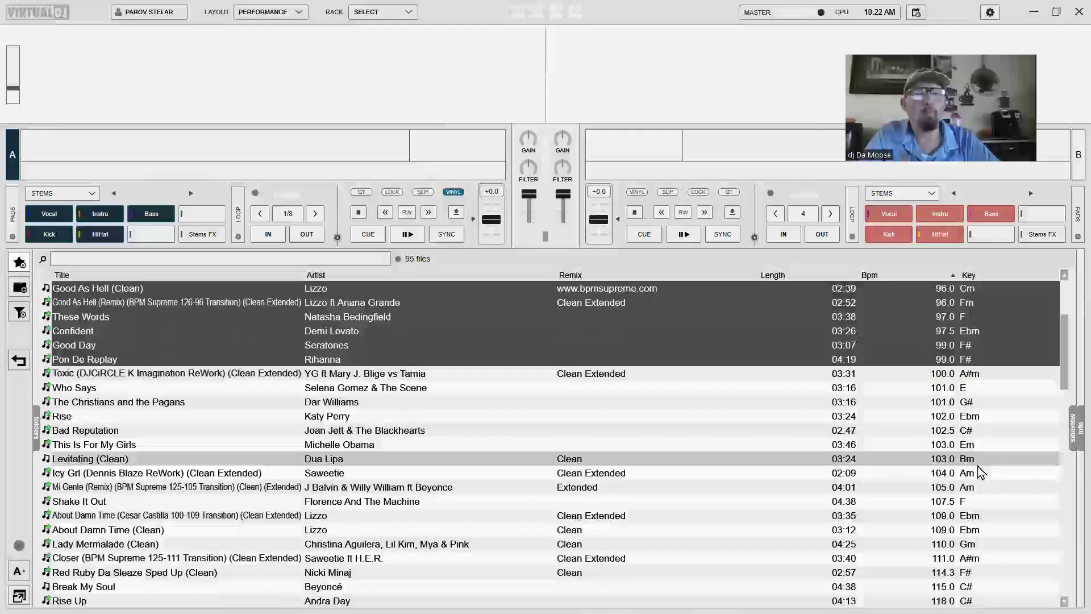
{"action": "left_click", "coordinate": [985, 348]}
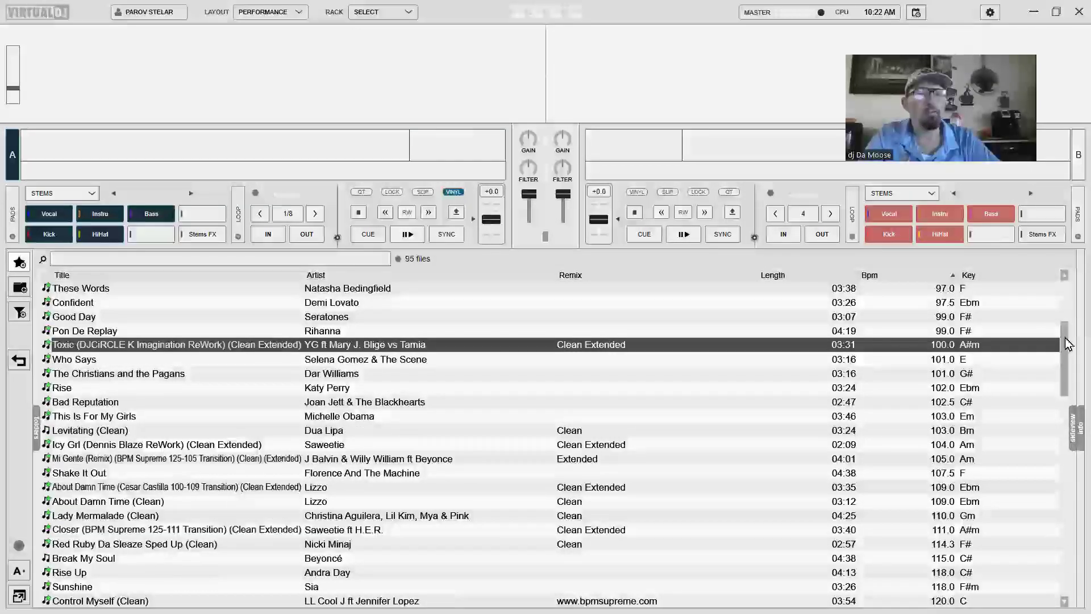
{"action": "scroll", "coordinate": [1065, 400], "scroll_direction": "down", "scroll_amount": 20}
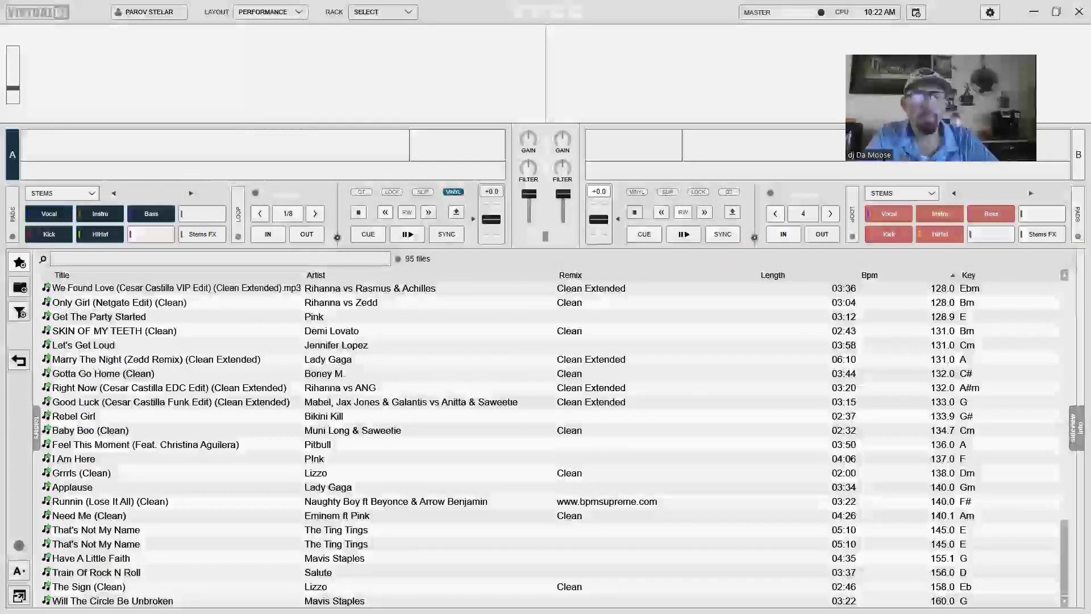
{"action": "key", "text": "ctrl+a"}
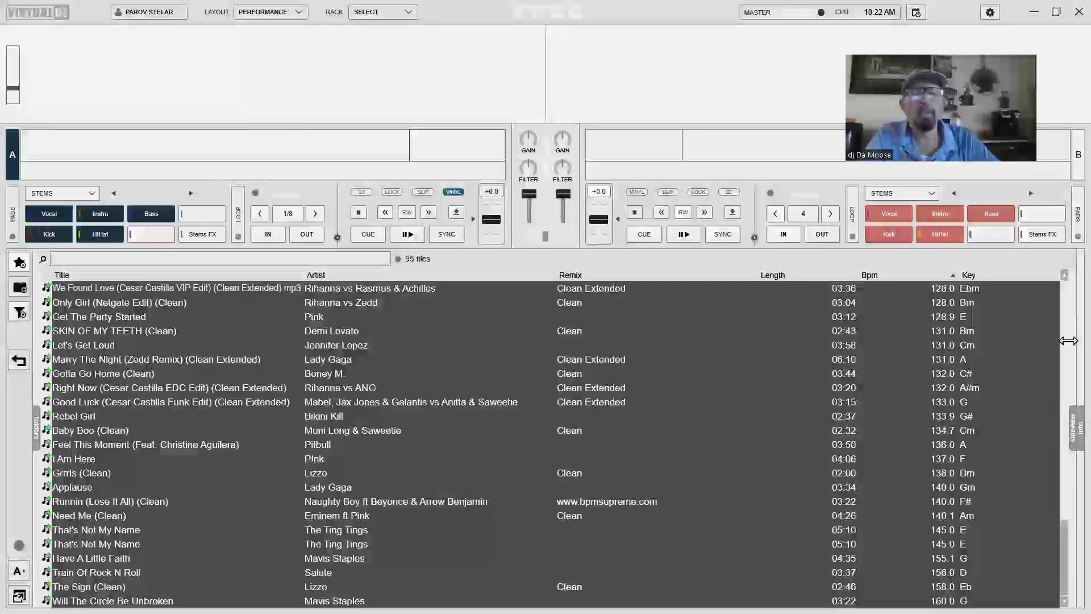
Reveal the track info panel beside the track list and resize it to a narrow column.
{"action": "left_click_drag", "start_coordinate": [1072, 338], "coordinate": [791, 318]}
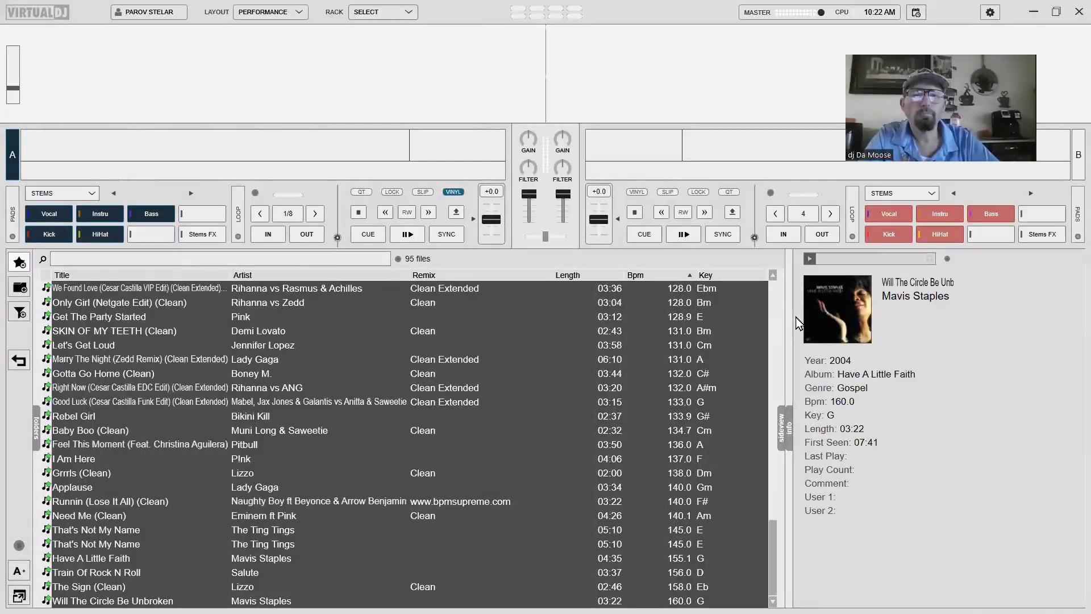
{"action": "left_click_drag", "start_coordinate": [795, 323], "coordinate": [882, 320]}
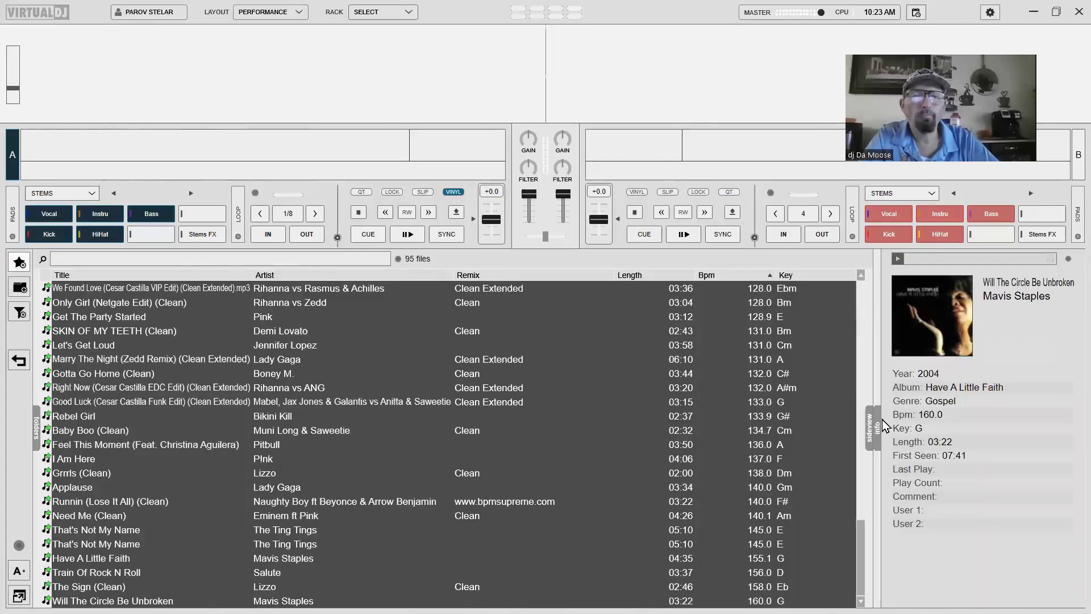
{"action": "left_click_drag", "start_coordinate": [880, 428], "coordinate": [449, 408]}
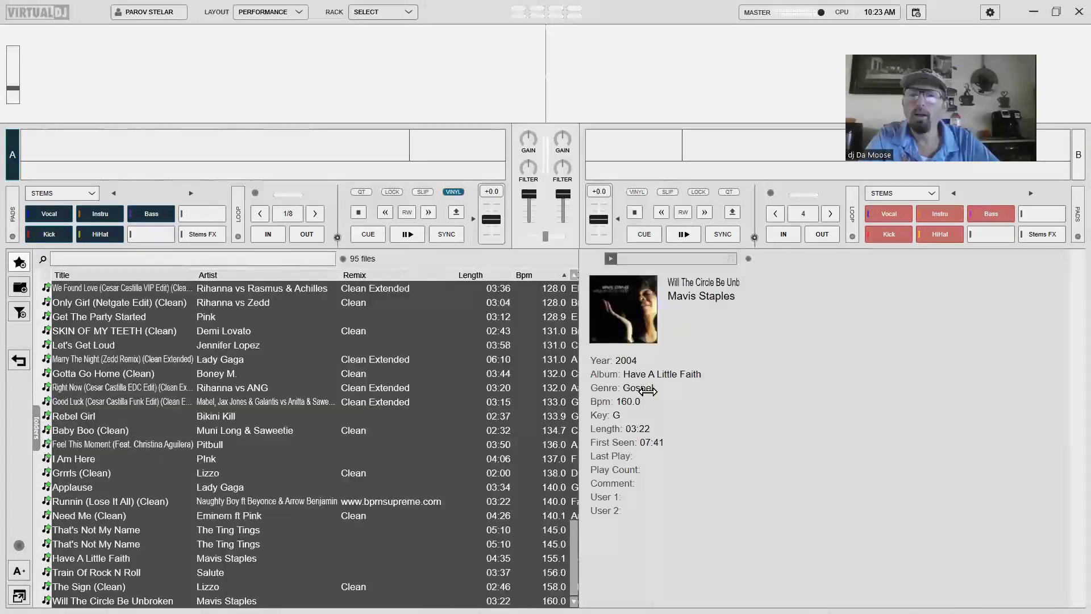
{"action": "left_click_drag", "start_coordinate": [648, 391], "coordinate": [480, 423]}
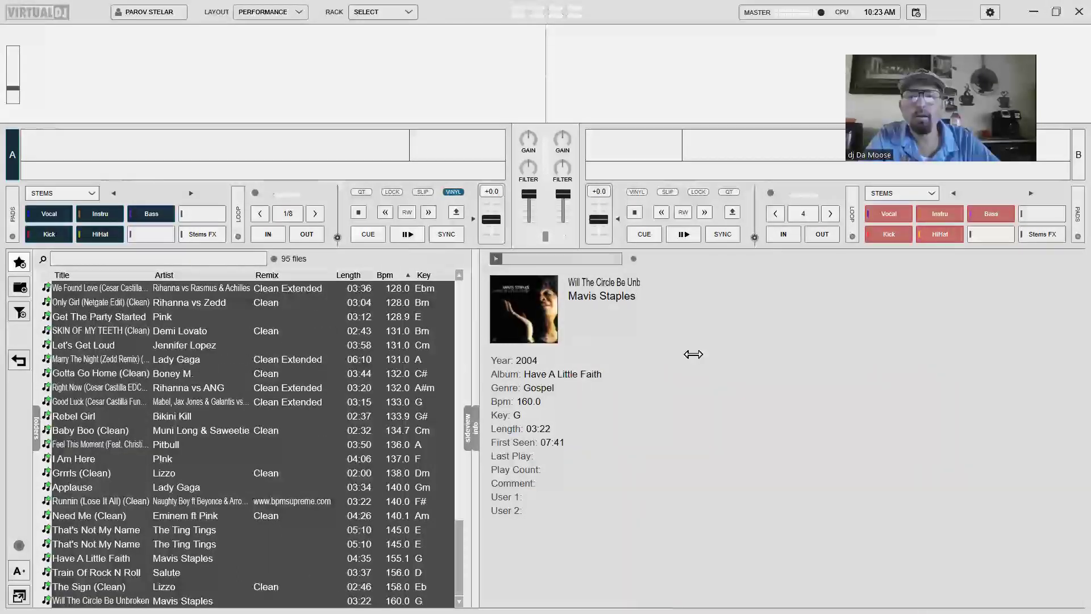
{"action": "left_click_drag", "start_coordinate": [693, 354], "coordinate": [909, 336]}
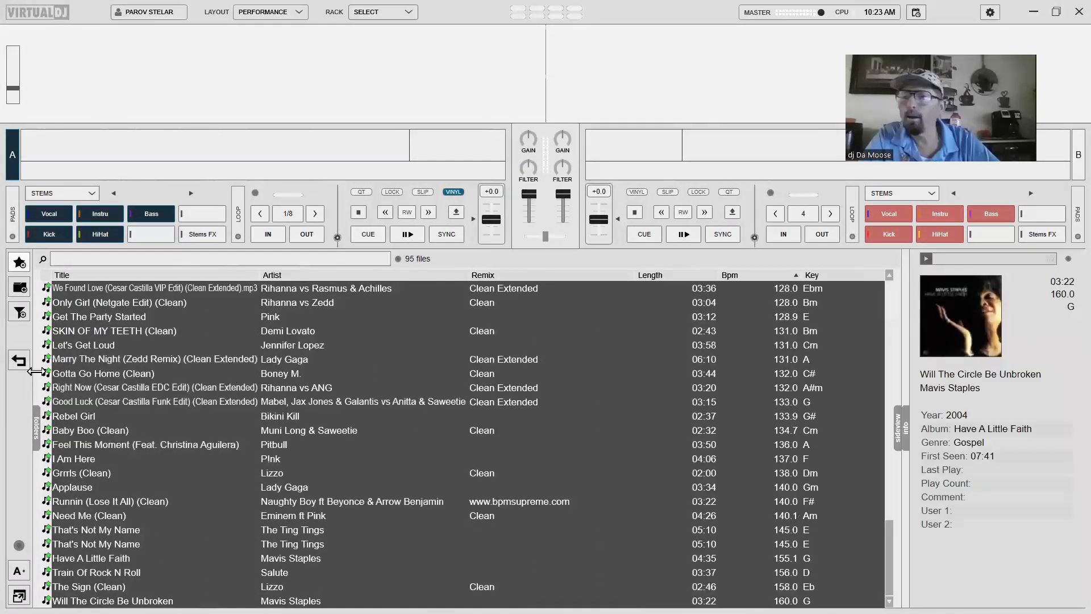
Reveal the folder list and sideview, shrink the folder list to a narrow strip, and size the sideview to leave the track columns readable.
{"action": "left_click_drag", "start_coordinate": [245, 368], "coordinate": [513, 366]}
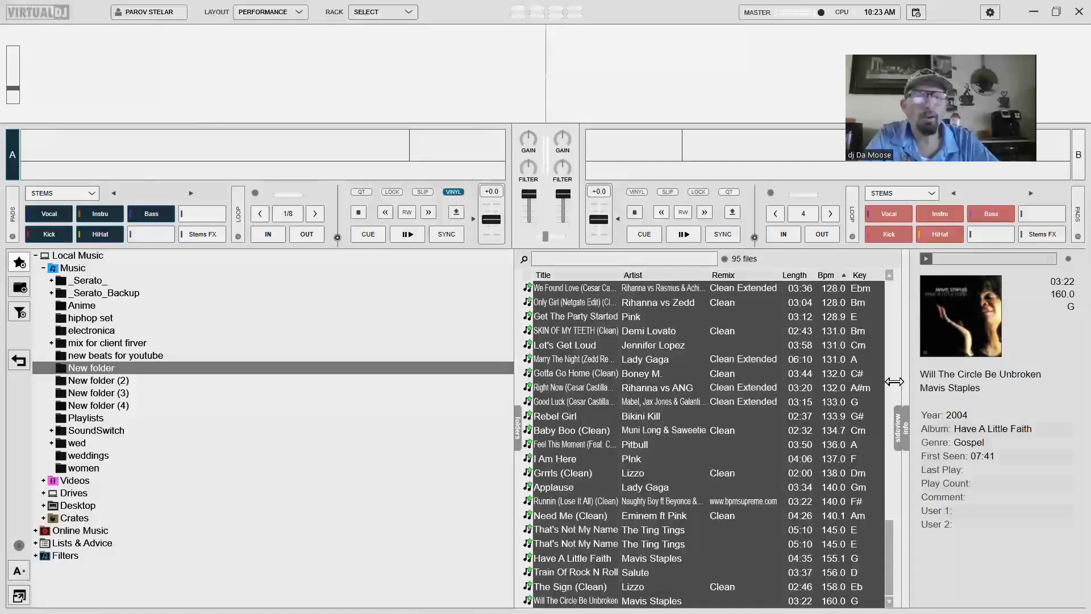
{"action": "left_click_drag", "start_coordinate": [894, 381], "coordinate": [619, 397]}
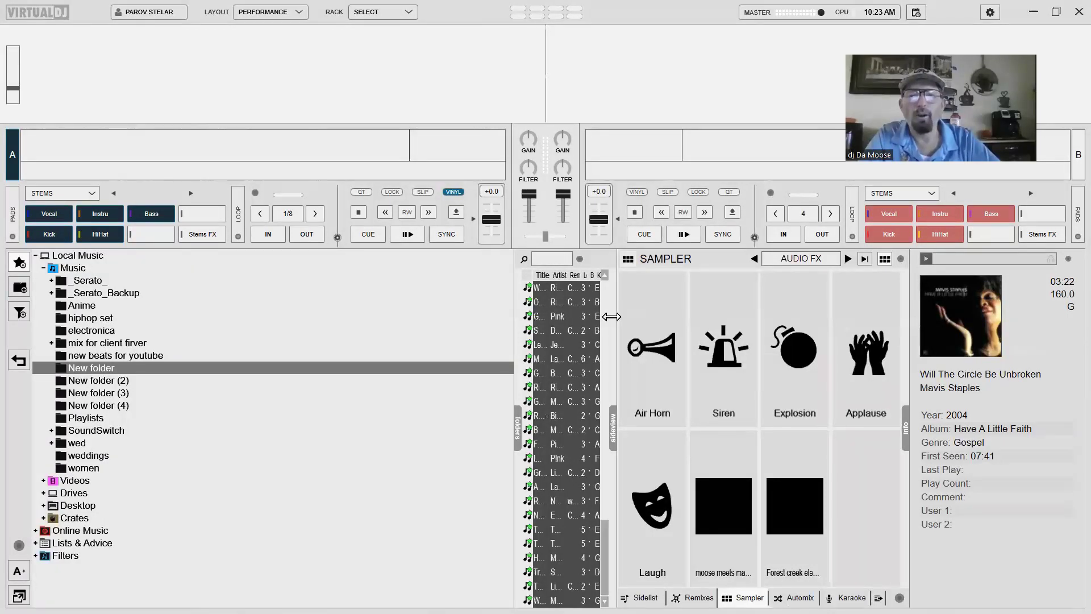
{"action": "left_click_drag", "start_coordinate": [611, 316], "coordinate": [537, 309]}
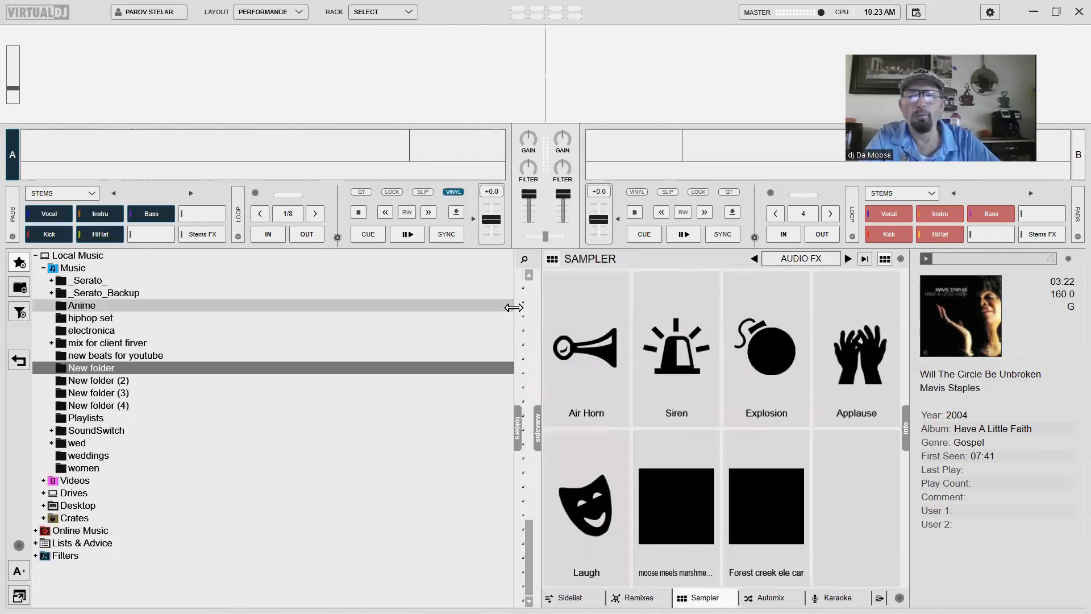
{"action": "left_click_drag", "start_coordinate": [512, 309], "coordinate": [65, 343]}
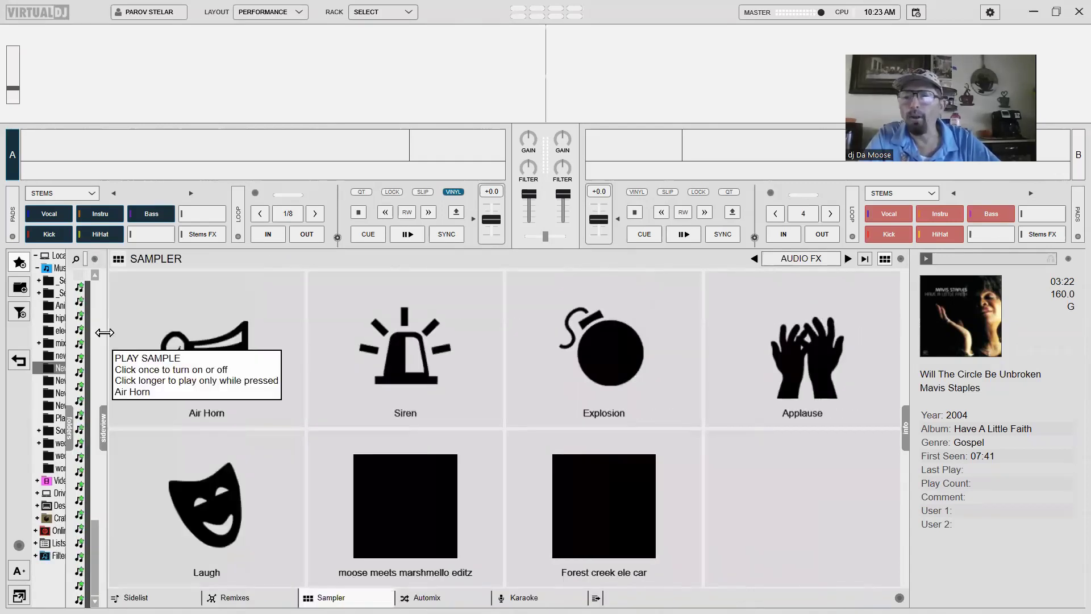
{"action": "left_click_drag", "start_coordinate": [105, 333], "coordinate": [364, 335]}
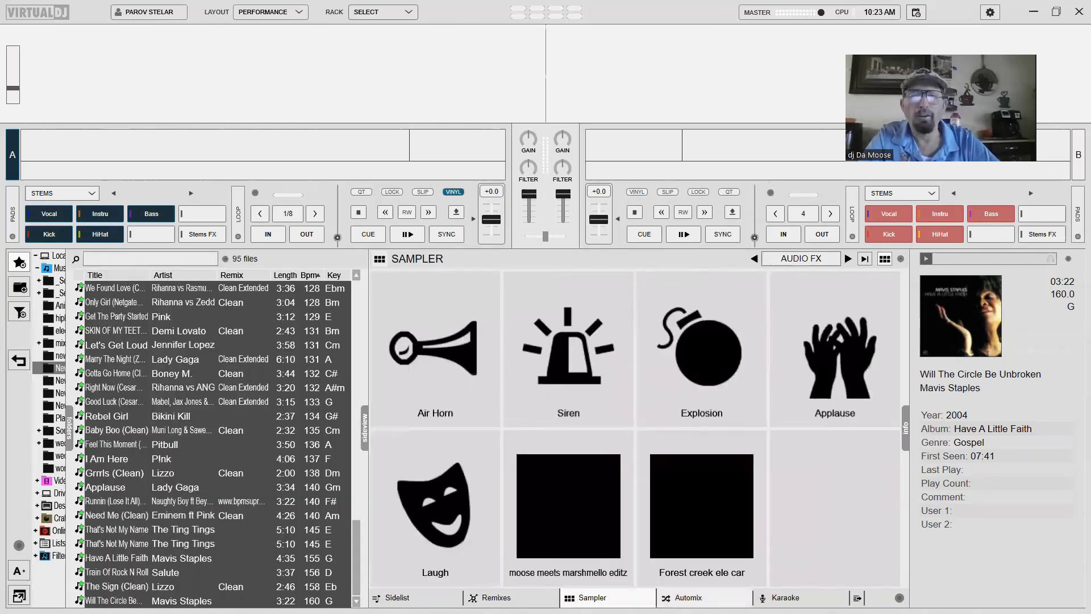
Remove all songs from the Automix list and fill it with the selected tracks from 100 BPM upward.
{"action": "left_click", "coordinate": [682, 597]}
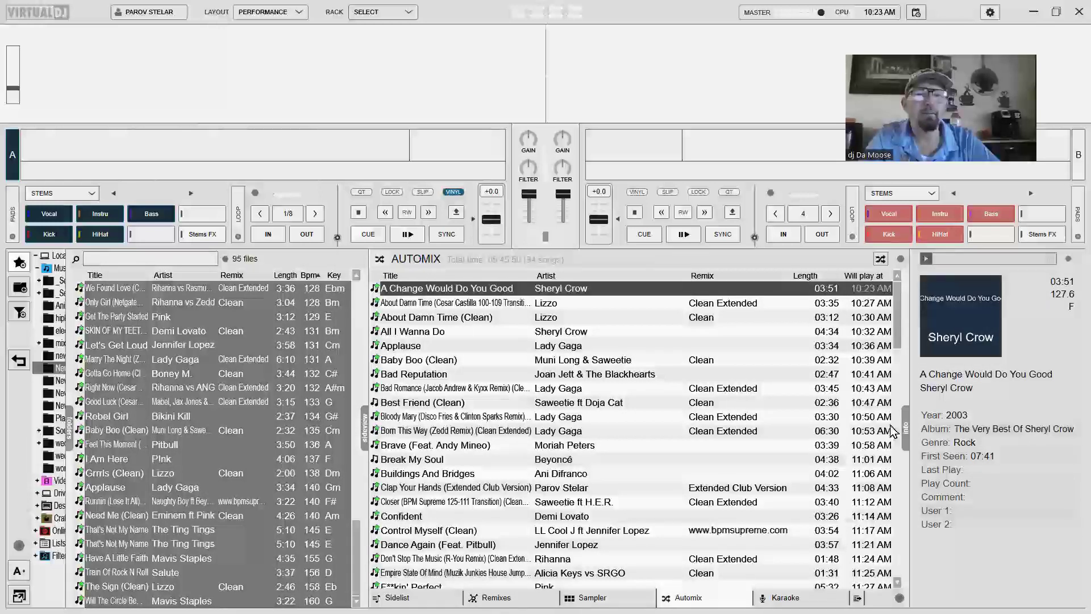
{"action": "scroll", "coordinate": [893, 432], "scroll_direction": "down", "scroll_amount": 10}
{"action": "scroll", "coordinate": [864, 574], "scroll_direction": "down", "scroll_amount": 10}
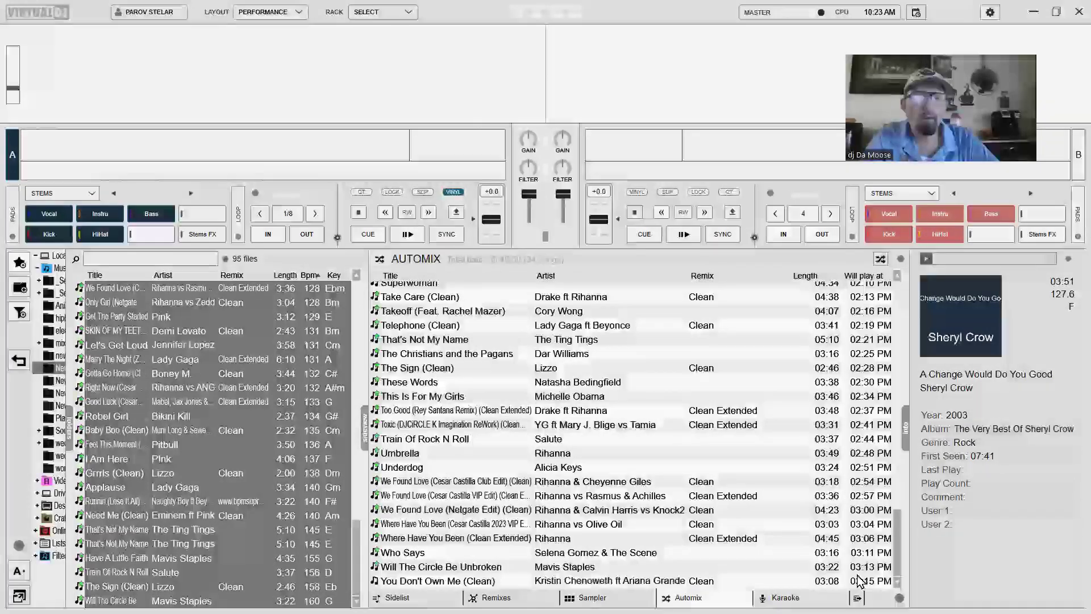
{"action": "left_click", "coordinate": [860, 581], "text": "shift"}
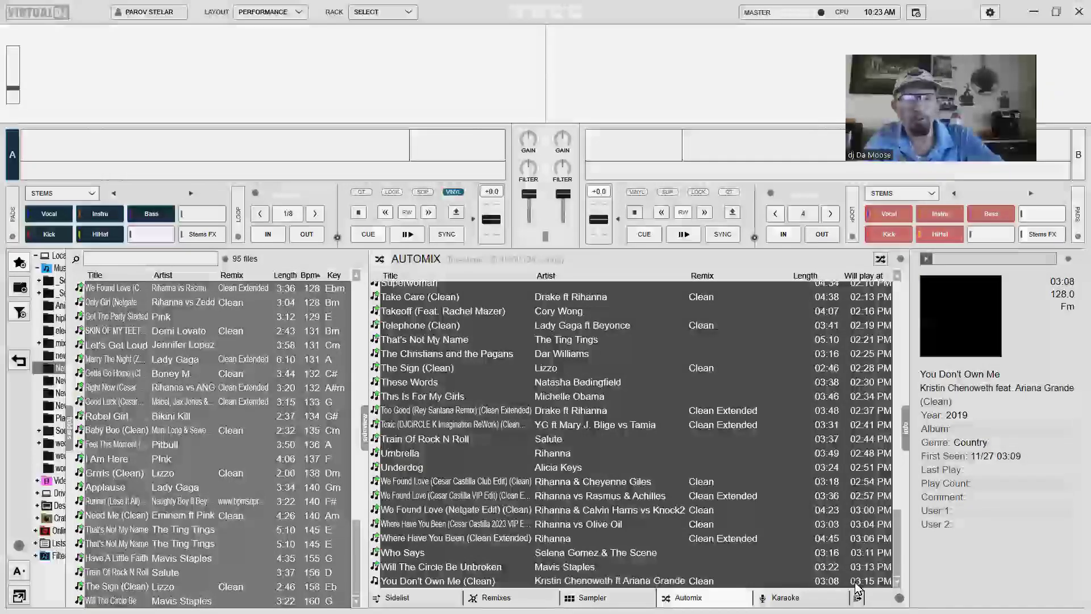
{"action": "key", "text": "Delete"}
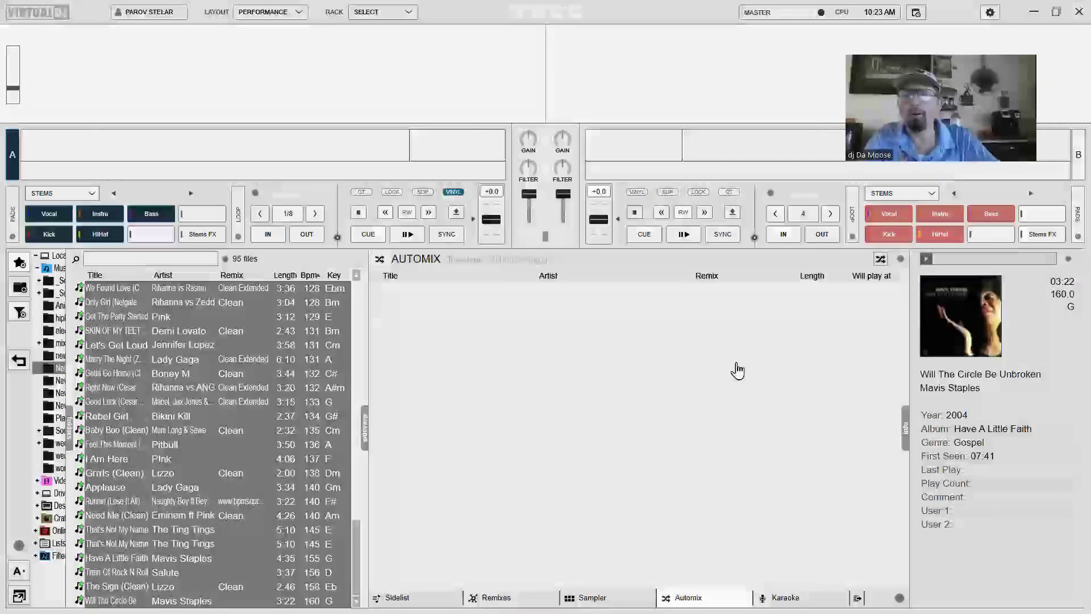
{"action": "left_click_drag", "start_coordinate": [290, 387], "coordinate": [696, 393]}
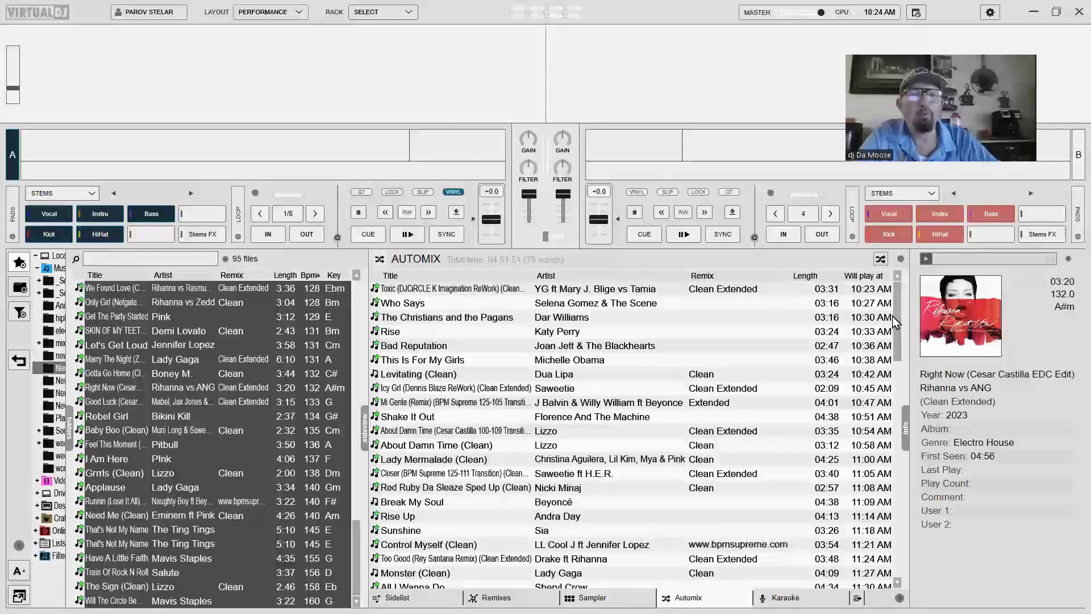
Check the scheduled play times of the last and first songs in the Automix list.
{"action": "scroll", "coordinate": [893, 316], "scroll_direction": "down", "scroll_amount": 3}
{"action": "left_click_drag", "start_coordinate": [908, 392], "coordinate": [909, 587]}
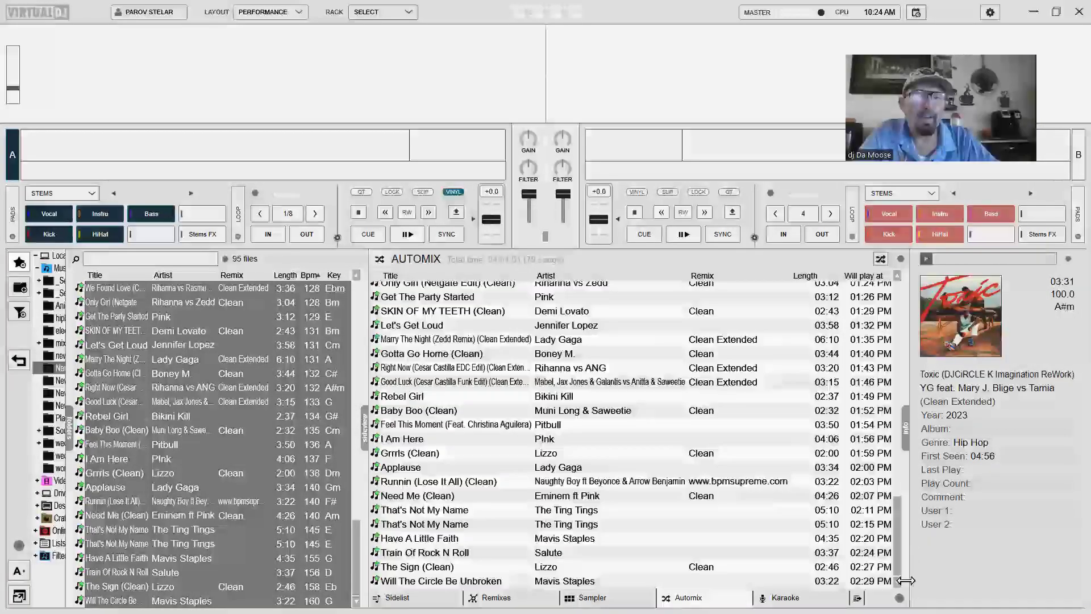
{"action": "left_click", "coordinate": [895, 580]}
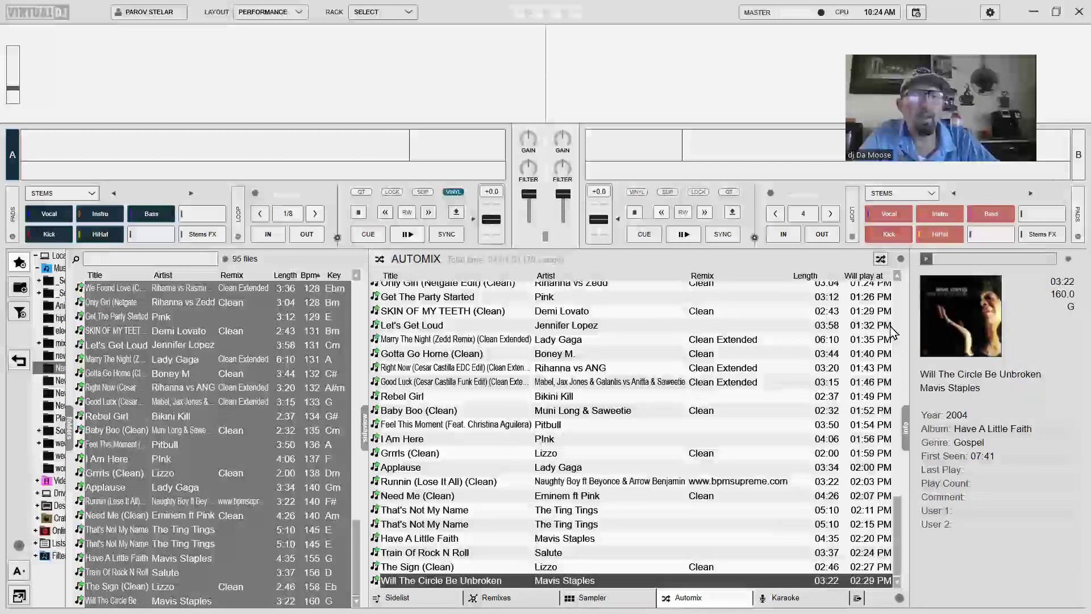
{"action": "left_click", "coordinate": [897, 298]}
{"action": "scroll", "coordinate": [862, 304], "scroll_direction": "up", "scroll_amount": 5}
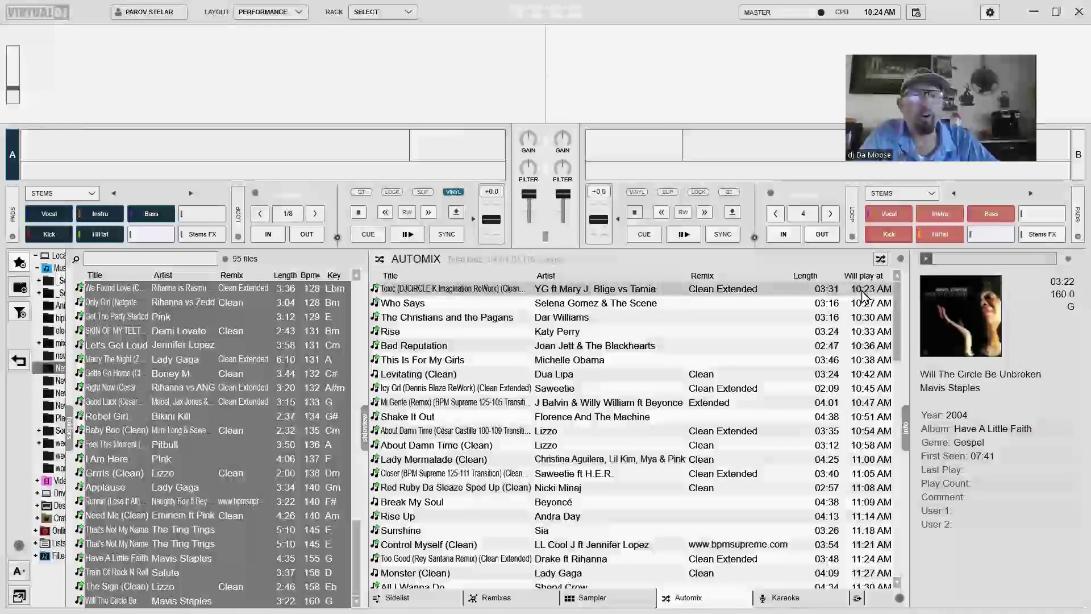
{"action": "left_click", "coordinate": [861, 288]}
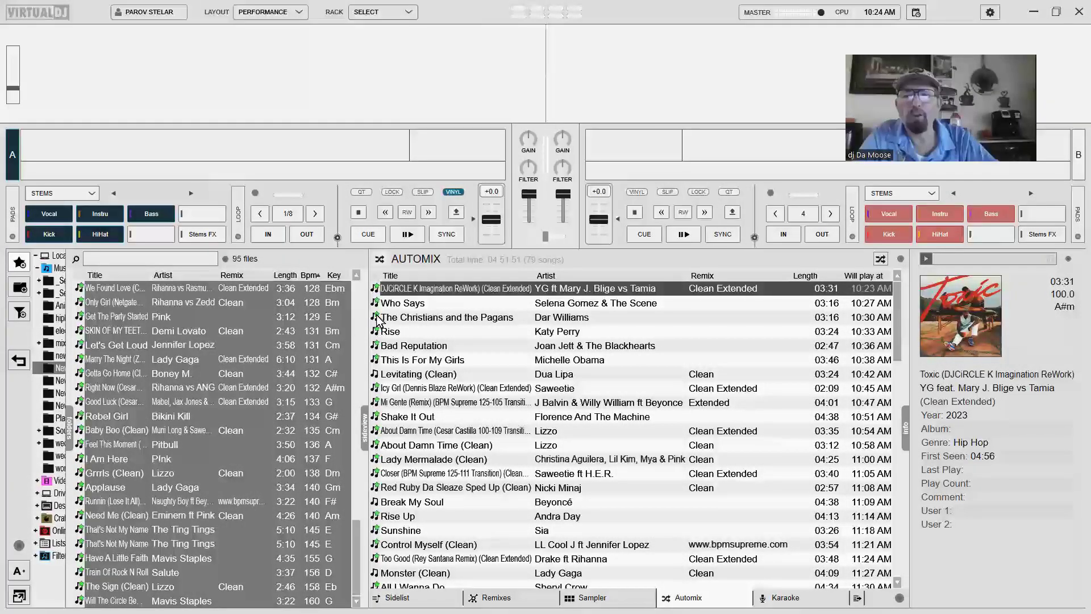
Widen the Automix list over the track list and review its songs down to the last one.
{"action": "left_click_drag", "start_coordinate": [366, 313], "coordinate": [115, 345]}
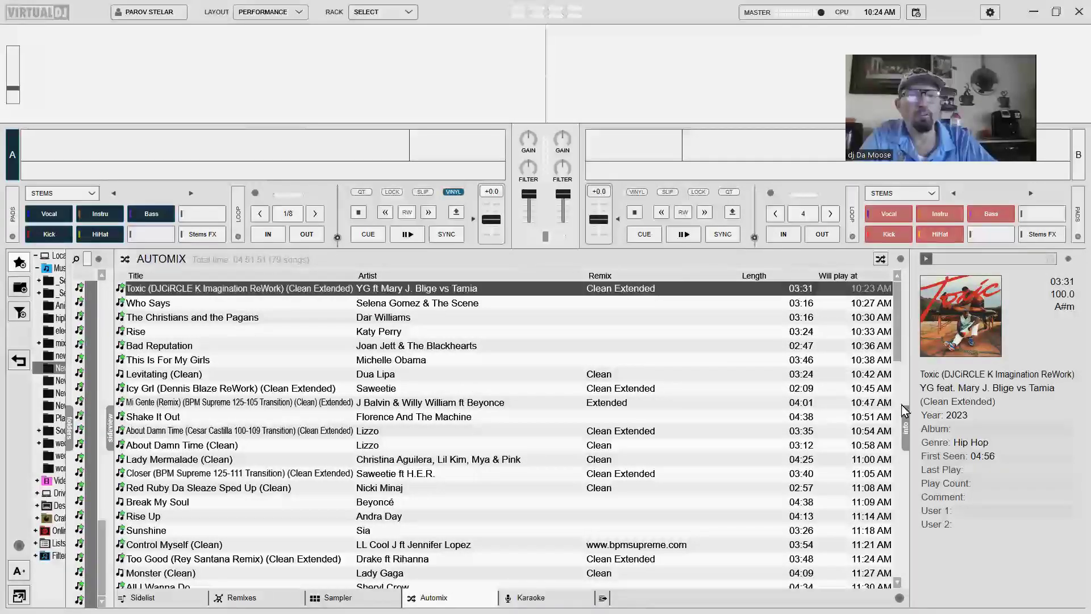
{"action": "left_click", "coordinate": [900, 432]}
{"action": "left_click", "coordinate": [899, 545]}
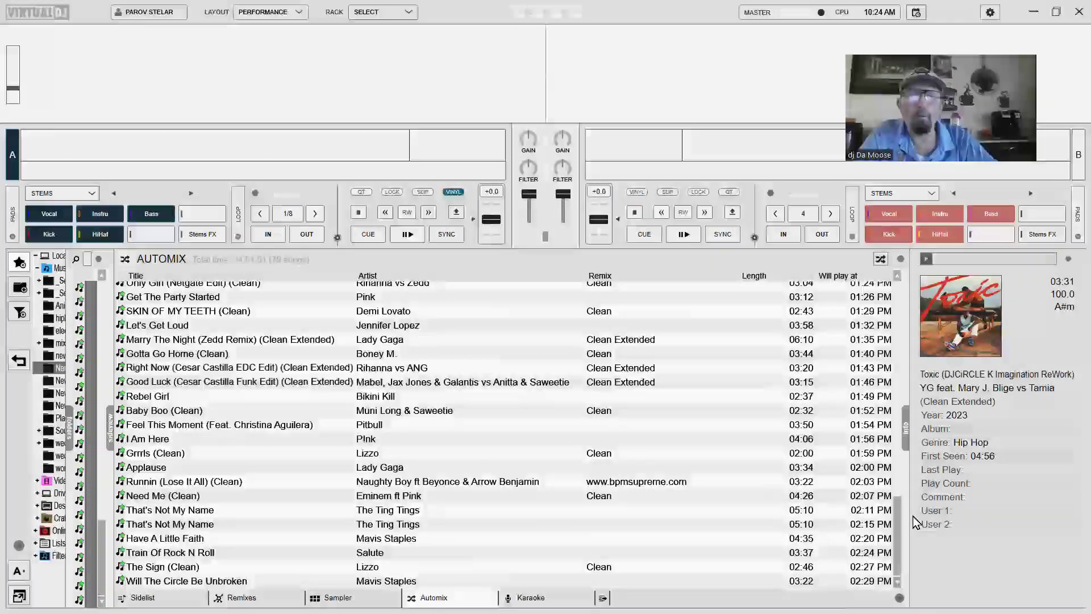
{"action": "scroll", "coordinate": [562, 492], "scroll_direction": "up", "scroll_amount": 15}
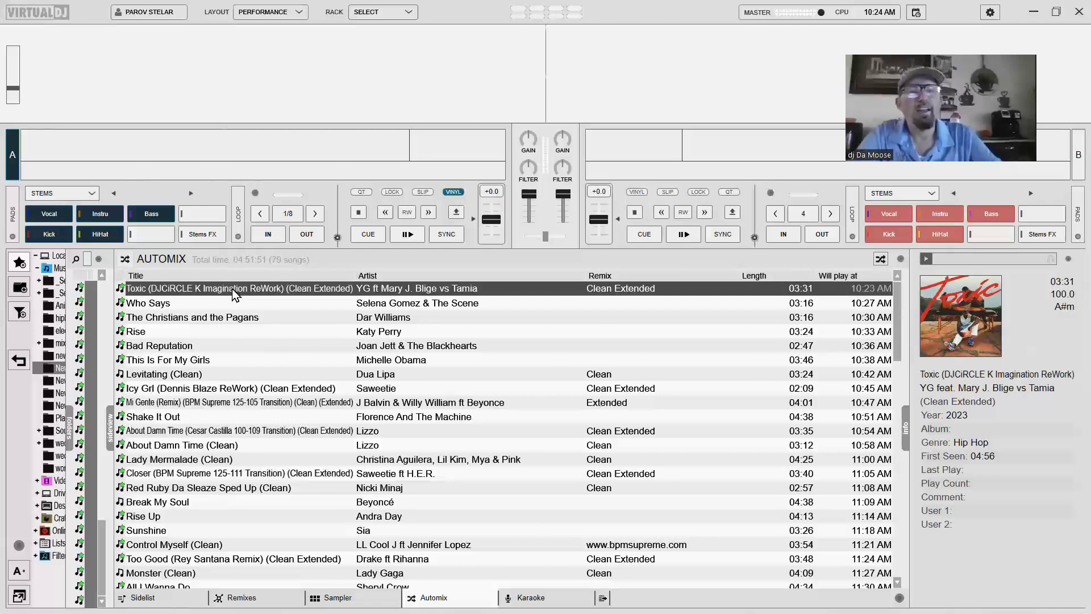
Open the recording settings and clear the old file name, keeping the folder path up to "25.0\".
{"action": "left_click", "coordinate": [185, 388]}
{"action": "left_click", "coordinate": [149, 320]}
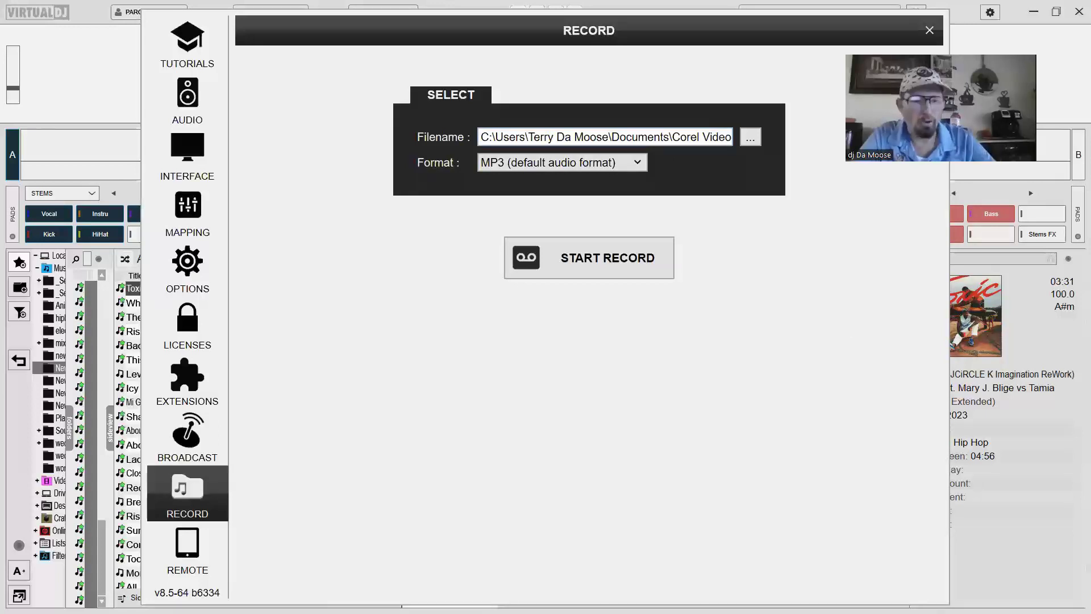
{"action": "type", "text": "ggggg"}
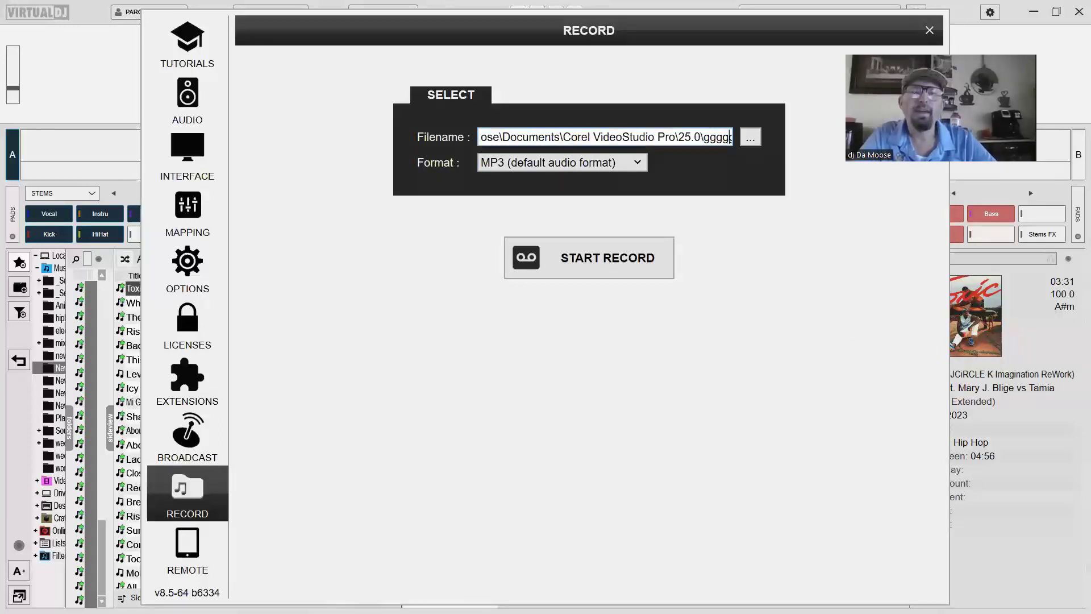
{"action": "type", "text": ".mp3"}
{"action": "key", "text": "BackSpace"}
{"action": "key", "text": "BackSpace"}
{"action": "key", "text": "BackSpace"}
{"action": "key", "text": "BackSpace"}
{"action": "key", "text": "BackSpace"}
{"action": "key", "text": "BackSpace"}
{"action": "key", "text": "BackSpace"}
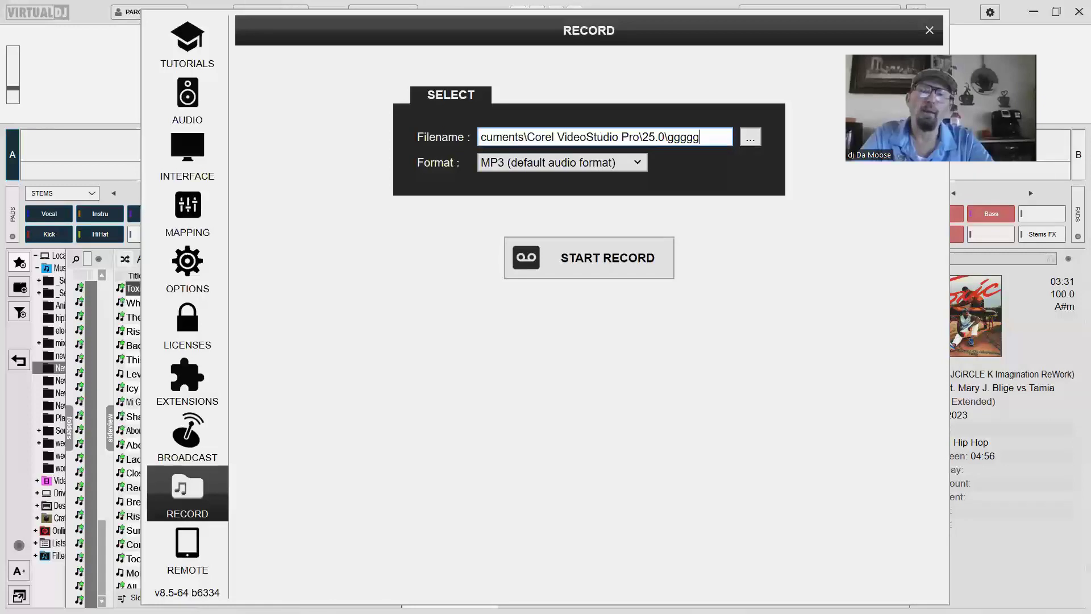
{"action": "key", "text": "BackSpace"}
{"action": "key", "text": "BackSpace"}
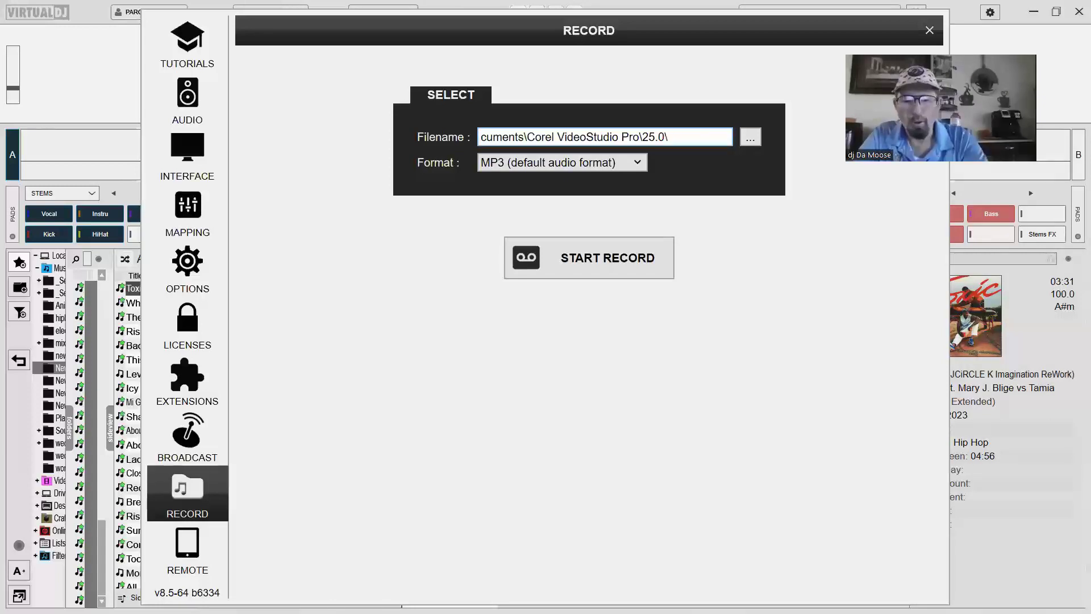
Enter "mudd girl" as the recording's file name after the folder path.
{"action": "type", "text": "m"}
{"action": "type", "text": "ud"}
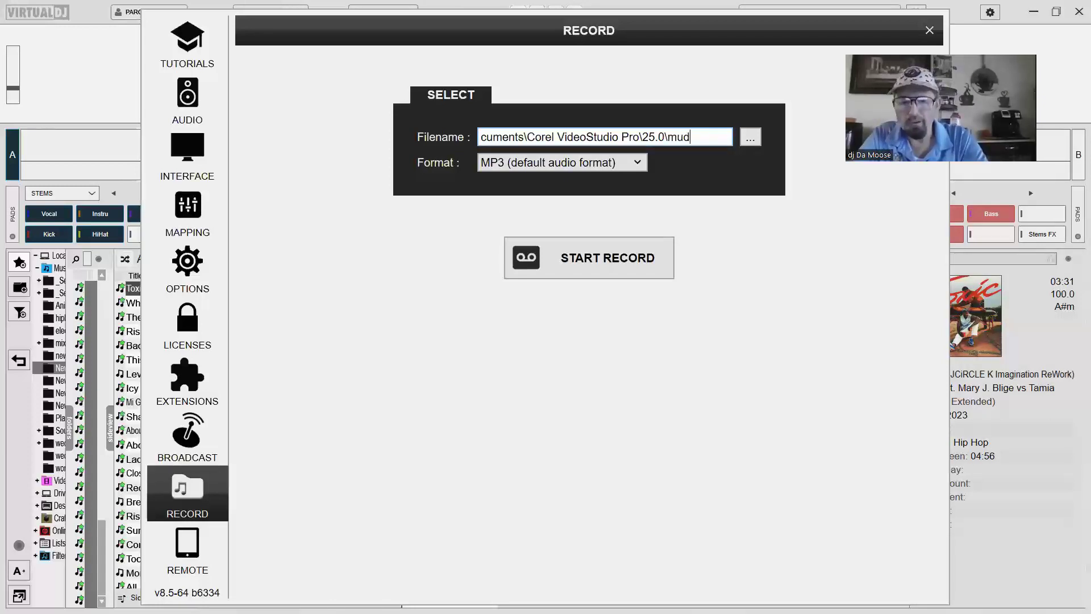
{"action": "type", "text": "d girl"}
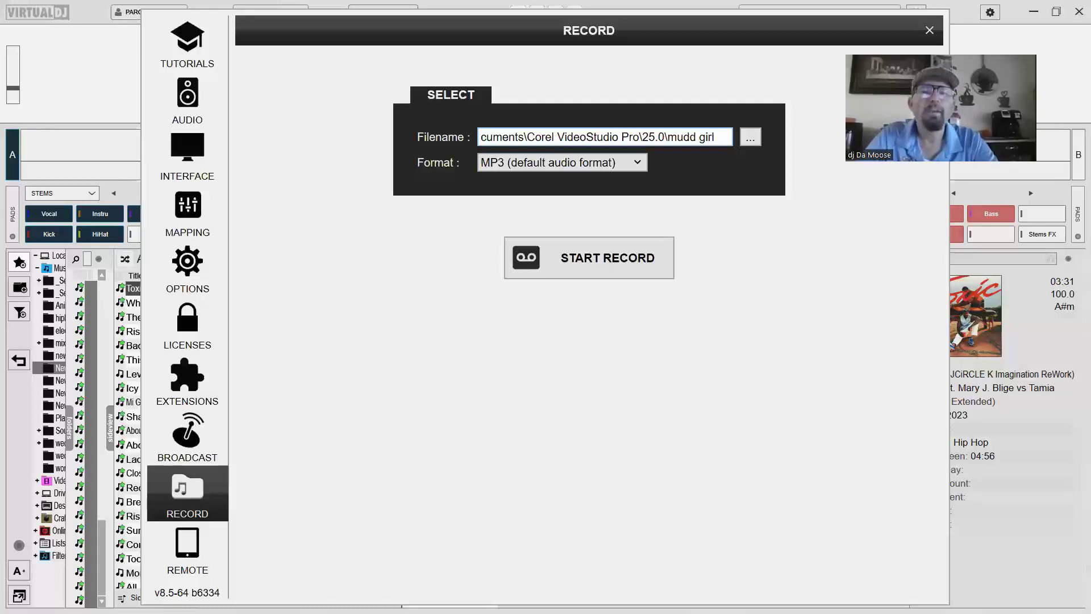
Replace the recording's file name after "25.0\" with "Forest Creek" and close the settings.
{"action": "key", "text": "BackSpace"}
{"action": "key", "text": "BackSpace"}
{"action": "key", "text": "BackSpace"}
{"action": "key", "text": "BackSpace"}
{"action": "key", "text": "BackSpace"}
{"action": "key", "text": "BackSpace"}
{"action": "key", "text": "BackSpace"}
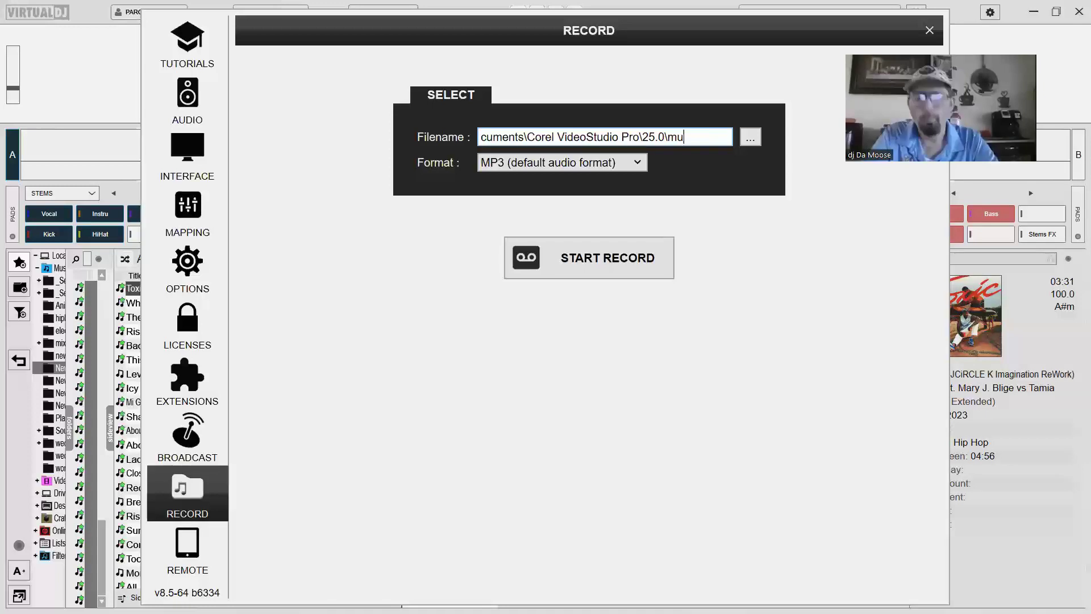
{"action": "key", "text": "BackSpace"}
{"action": "key", "text": "BackSpace"}
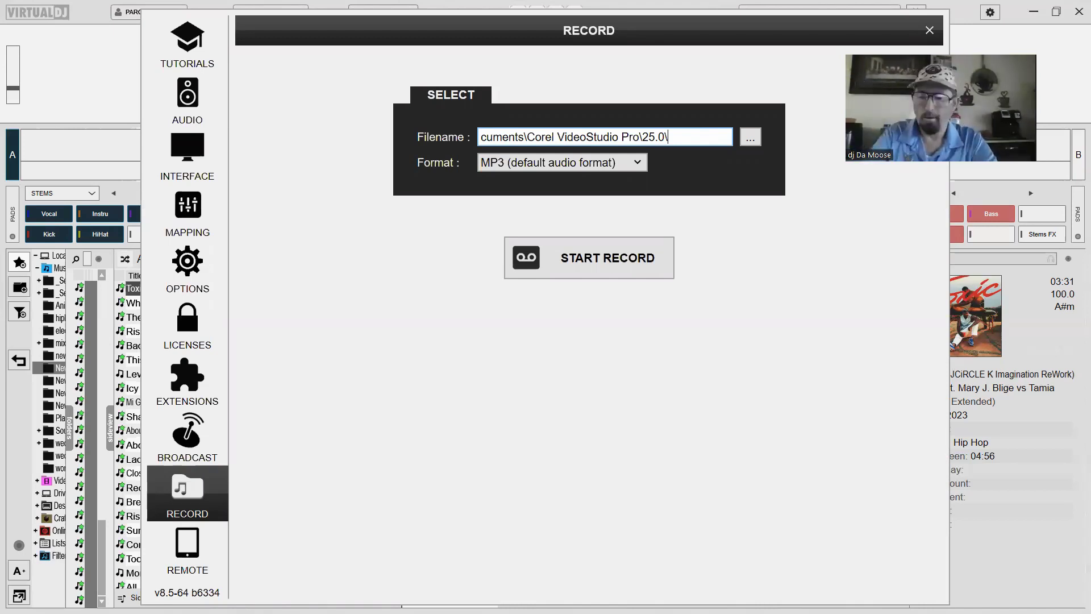
{"action": "type", "text": "Fo"}
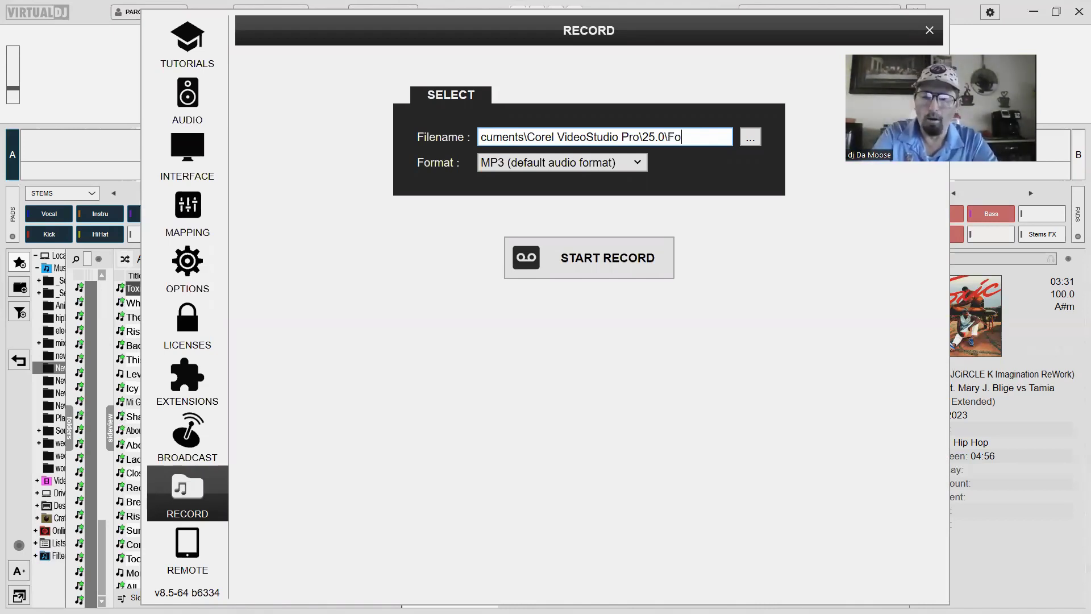
{"action": "type", "text": "rest"}
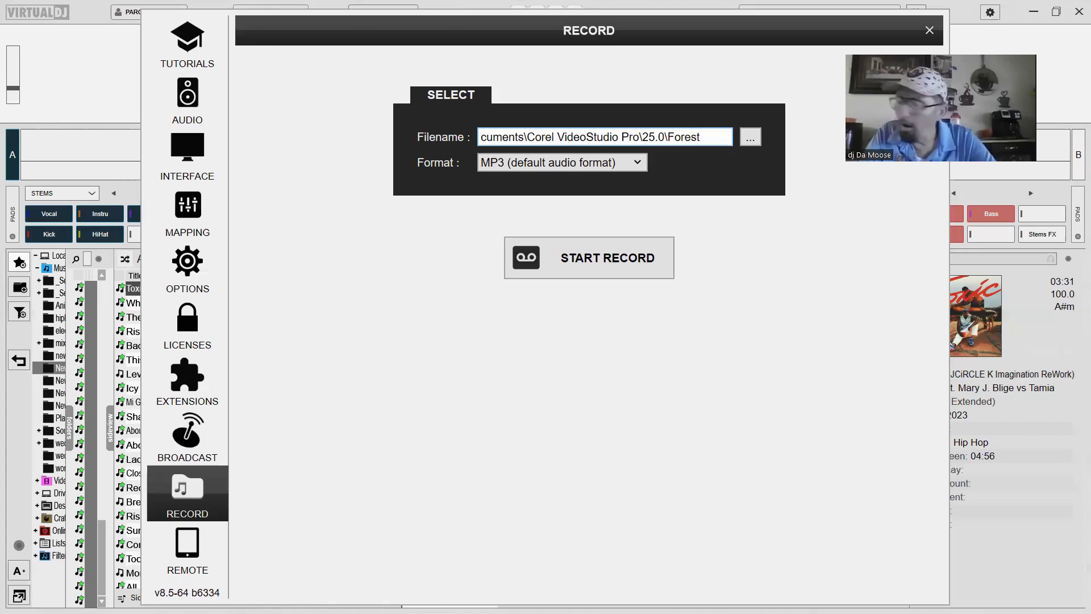
{"action": "type", "text": " Ct"}
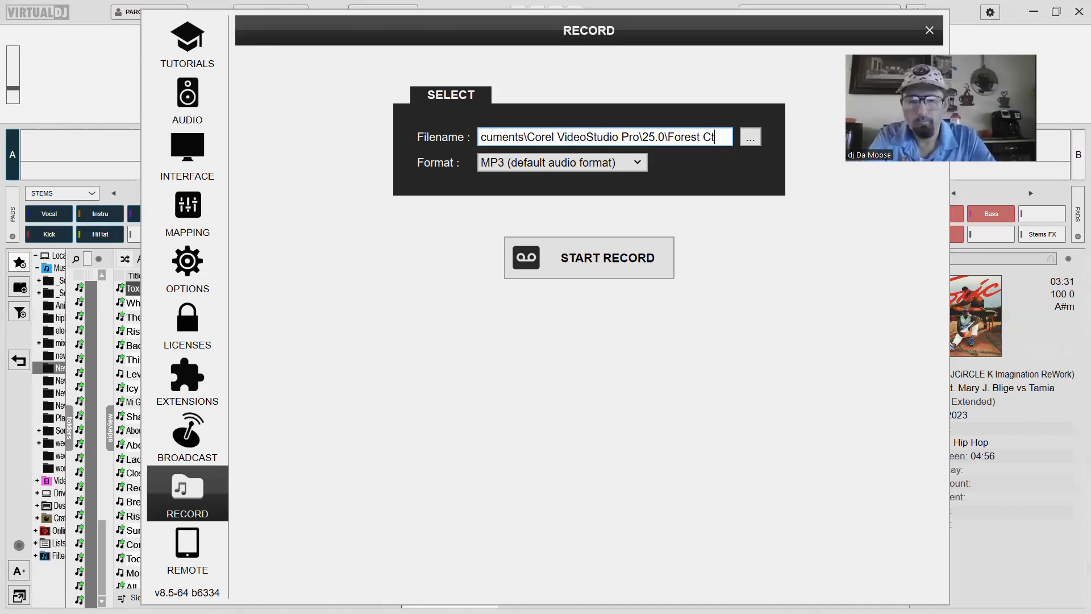
{"action": "key", "text": "BackSpace"}
{"action": "type", "text": "reek"}
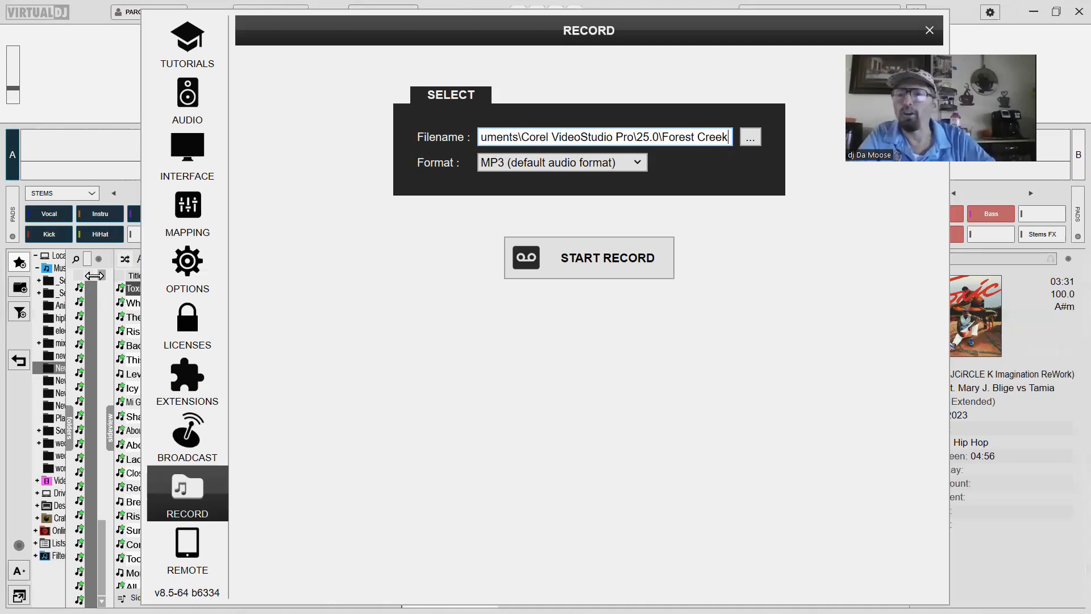
{"action": "key", "text": "Escape"}
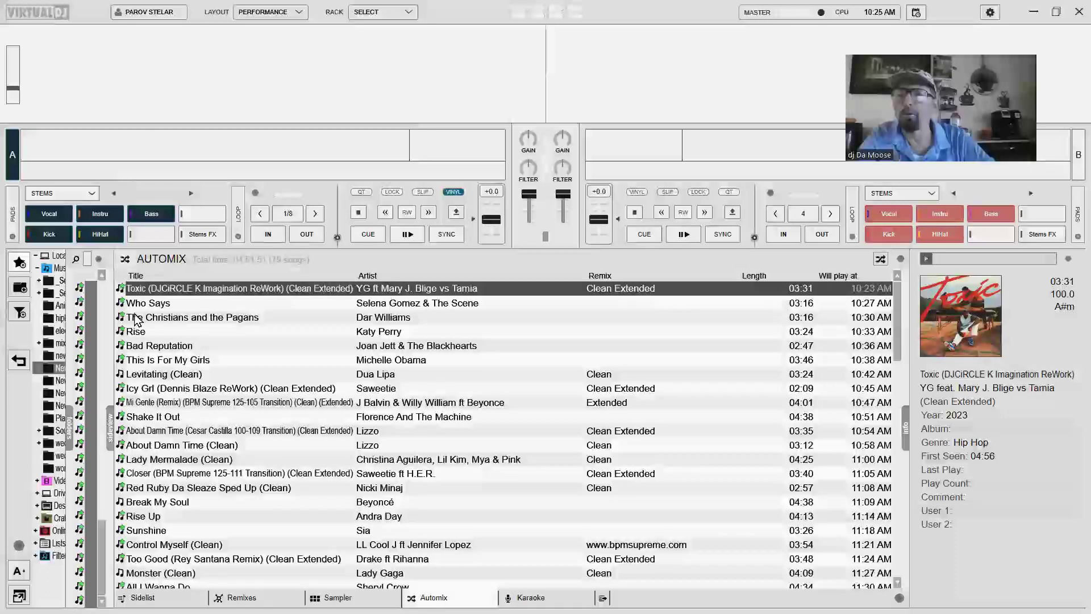
Open the "KIds Bop" folder on the My Book (E:) drive and show its track list beside the Automix list.
{"action": "left_click", "coordinate": [83, 292]}
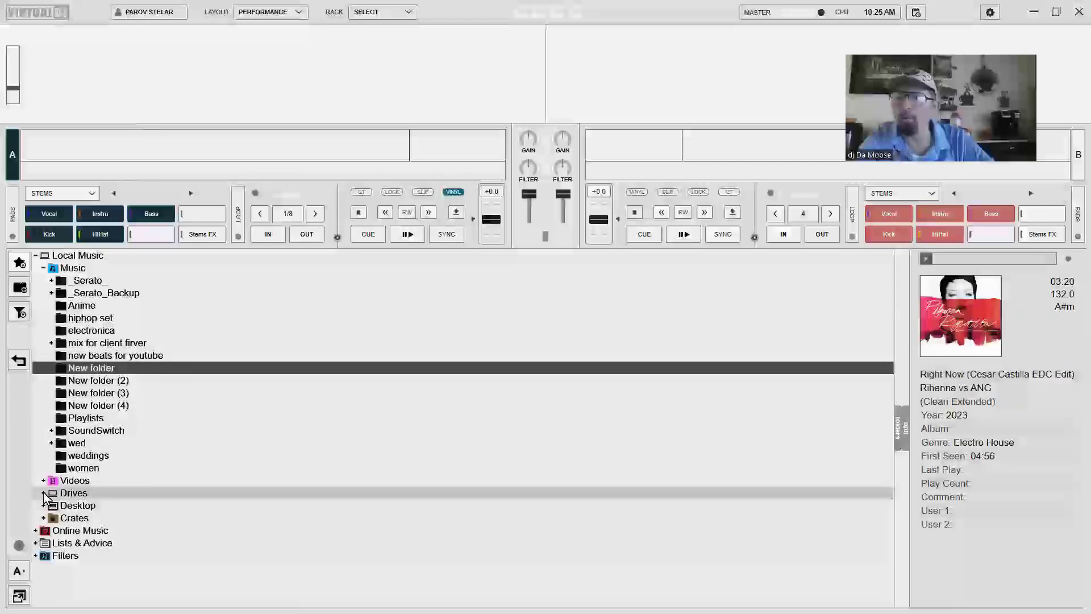
{"action": "left_click", "coordinate": [44, 493]}
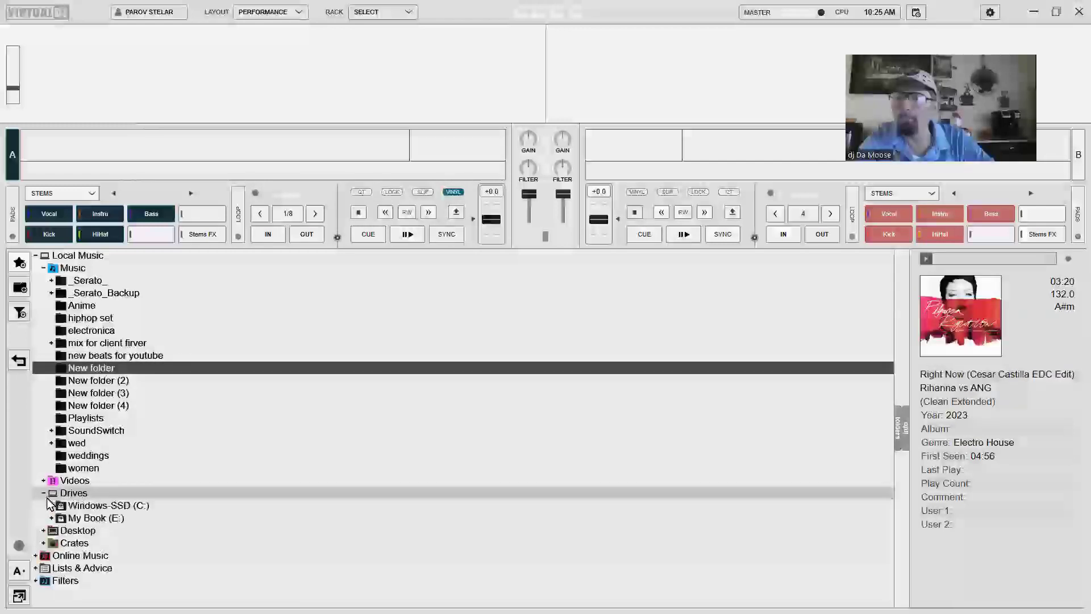
{"action": "left_click", "coordinate": [78, 520]}
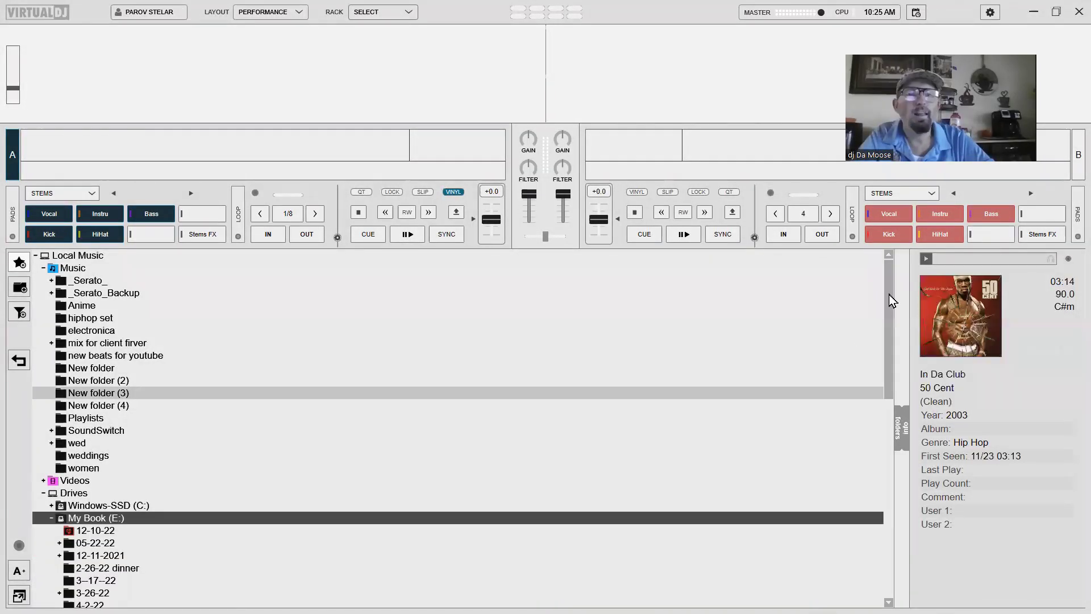
{"action": "scroll", "coordinate": [901, 398], "scroll_direction": "down", "scroll_amount": 5}
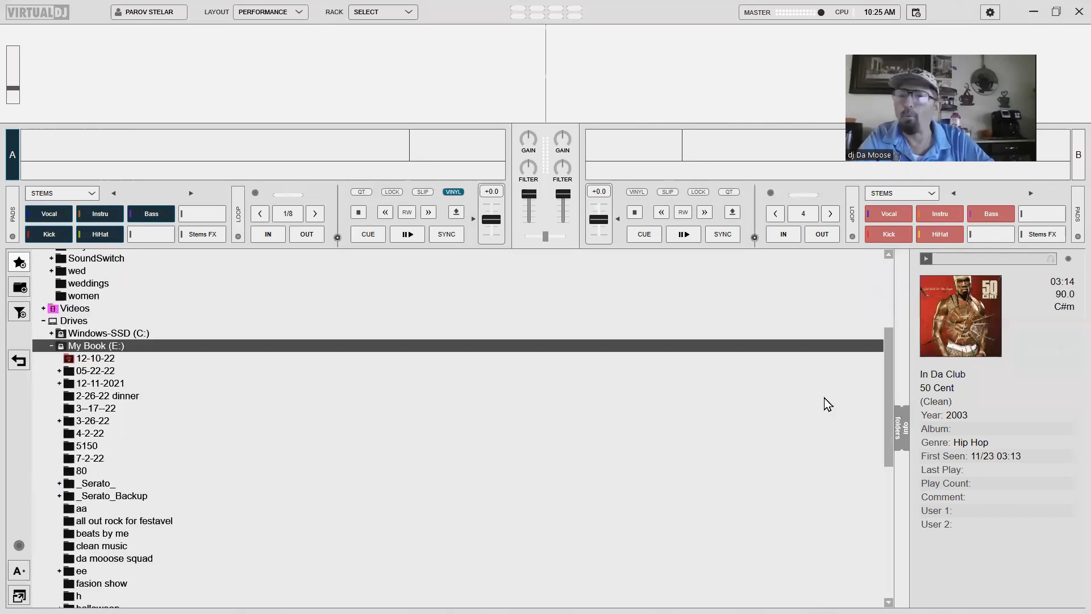
{"action": "scroll", "coordinate": [196, 435], "scroll_direction": "down", "scroll_amount": 3}
{"action": "scroll", "coordinate": [196, 435], "scroll_direction": "down", "scroll_amount": 1}
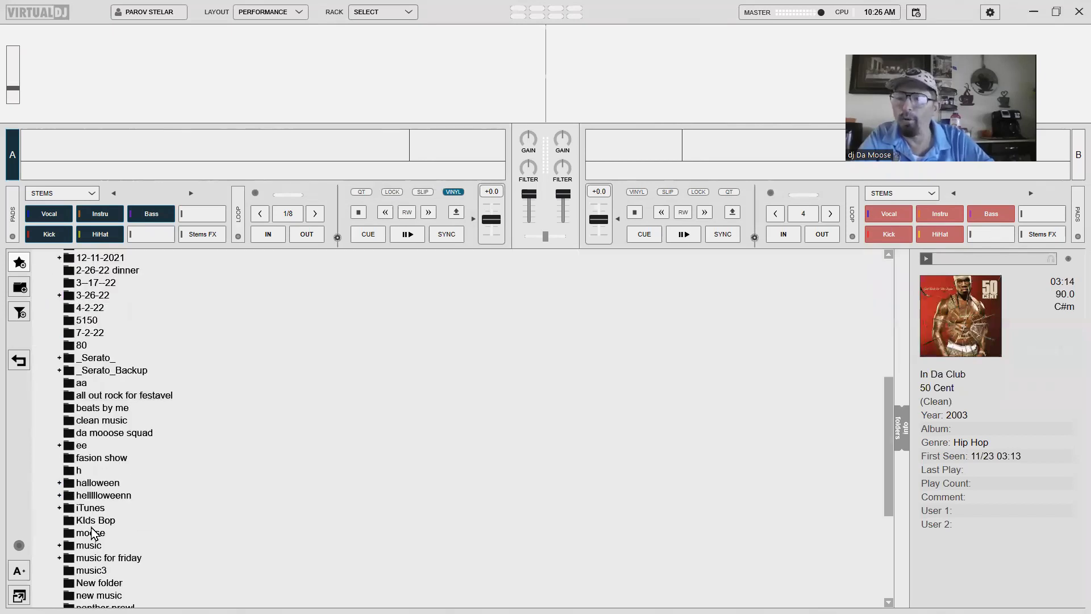
{"action": "left_click", "coordinate": [91, 525]}
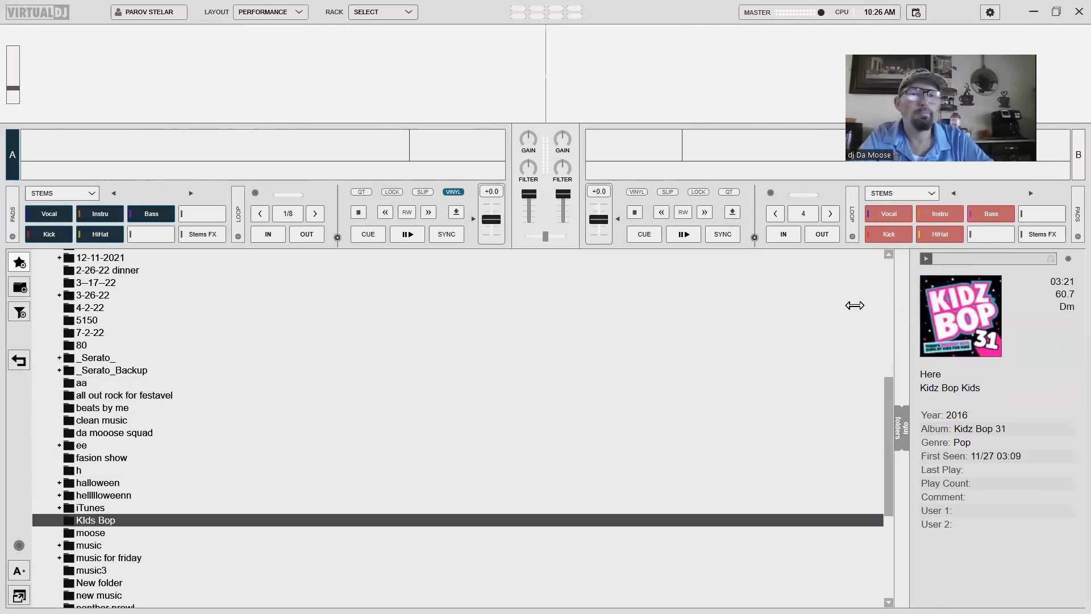
{"action": "left_click", "coordinate": [19, 357]}
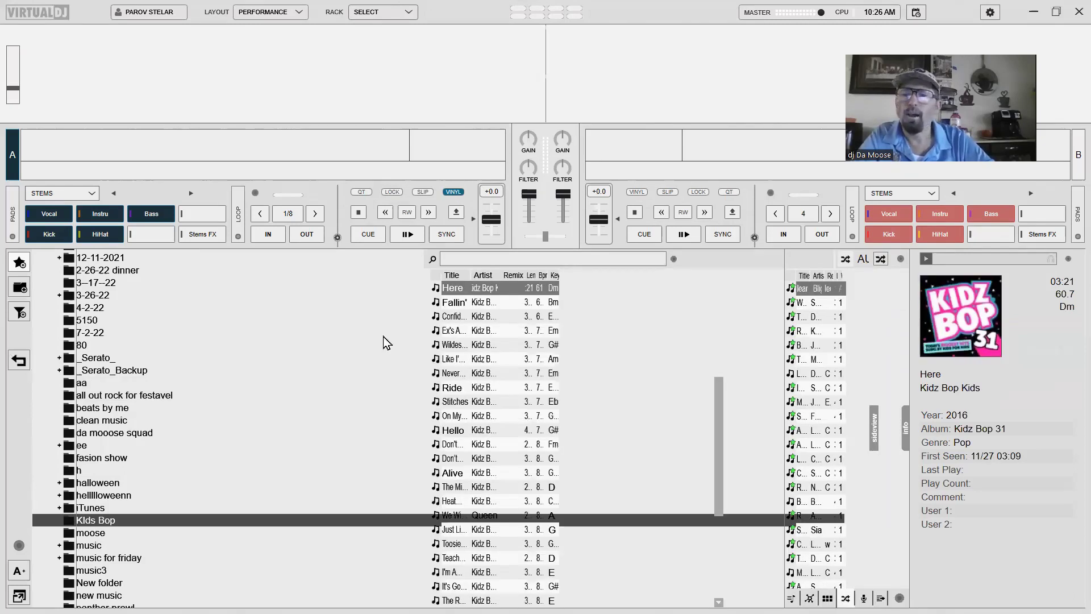
Look through the "KIds Bop" folder's songs and their BPM values.
{"action": "scroll", "coordinate": [298, 327], "scroll_direction": "down", "scroll_amount": 5}
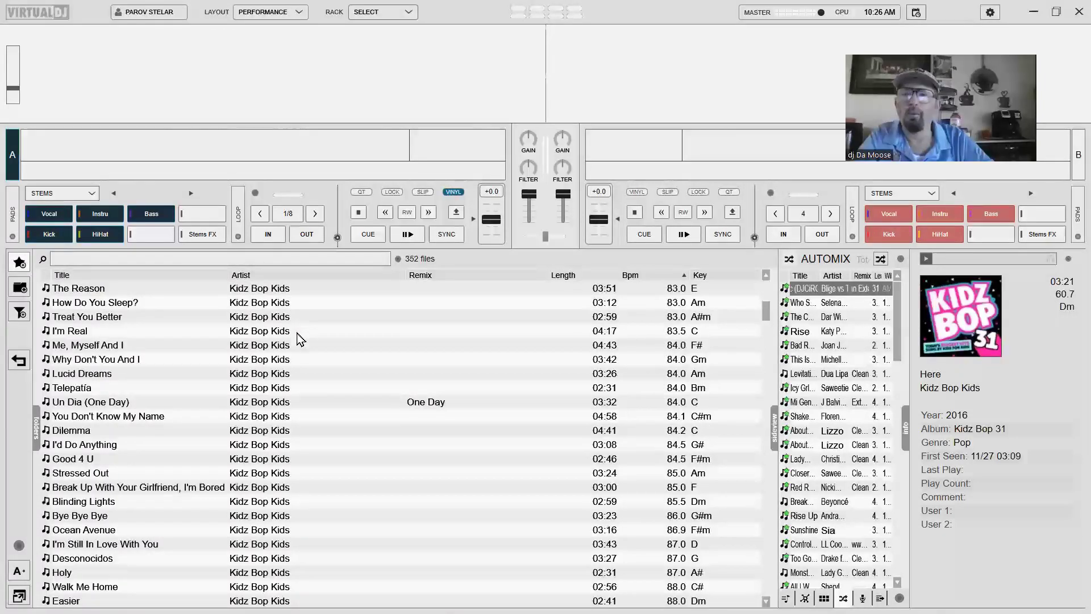
{"action": "scroll", "coordinate": [300, 339], "scroll_direction": "down", "scroll_amount": 8}
{"action": "left_click", "coordinate": [300, 360]}
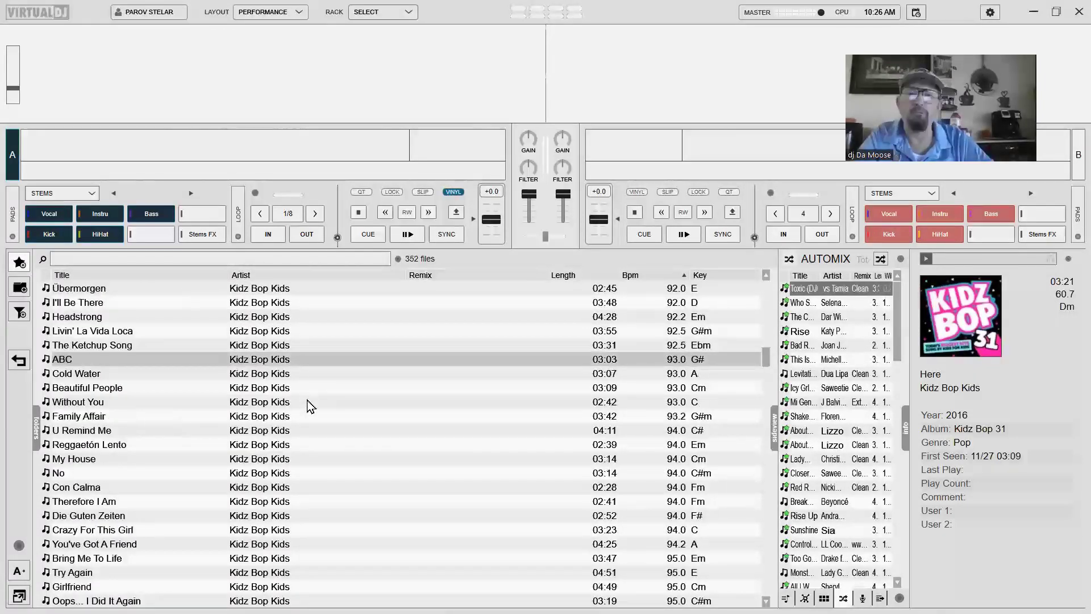
{"action": "scroll", "coordinate": [318, 412], "scroll_direction": "down", "scroll_amount": 10}
{"action": "left_click", "coordinate": [327, 404]}
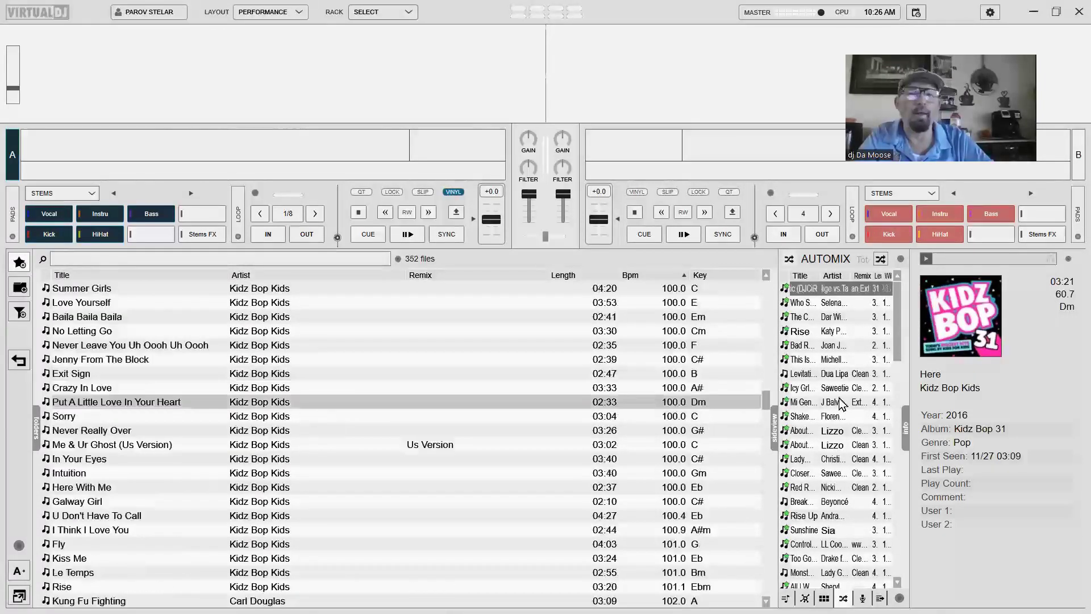
Widen the Automix list and remove all of its songs, from the first down to the last.
{"action": "left_click", "coordinate": [789, 317]}
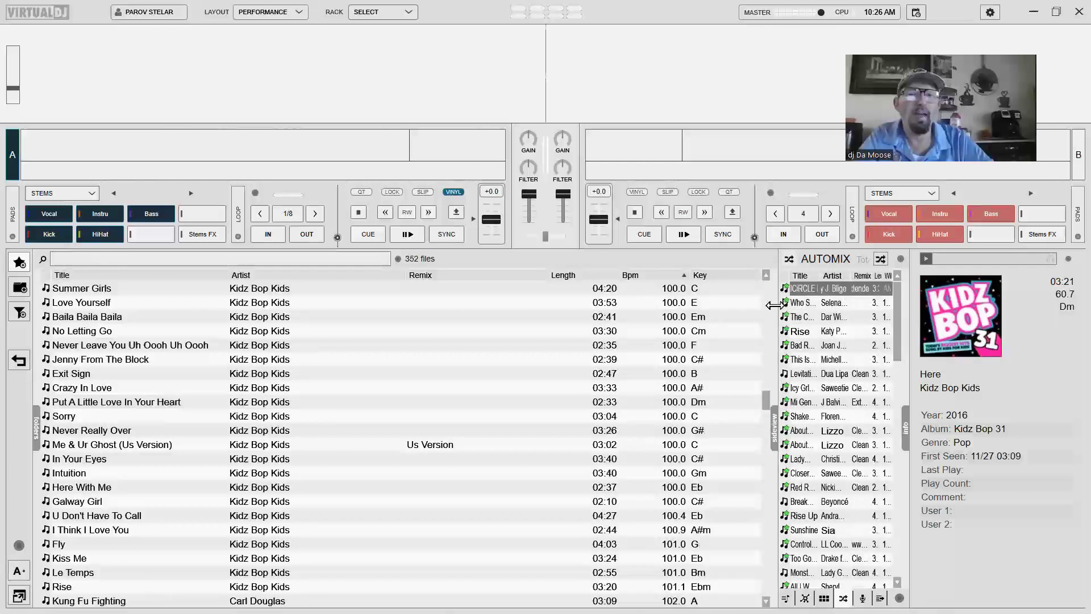
{"action": "left_click_drag", "start_coordinate": [773, 305], "coordinate": [355, 312]}
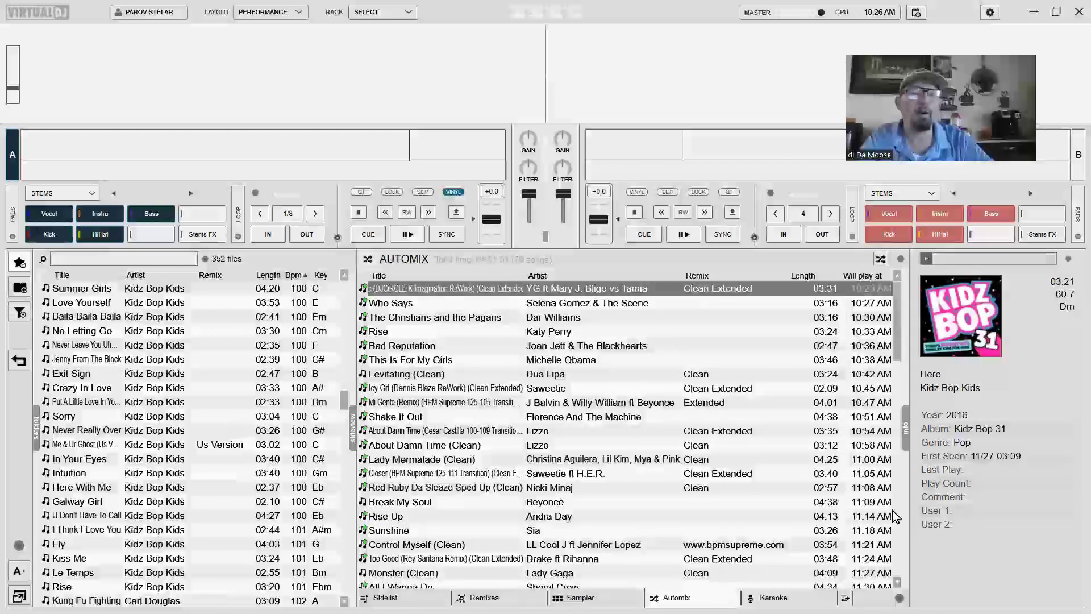
{"action": "scroll", "coordinate": [895, 516], "scroll_direction": "down", "scroll_amount": 15}
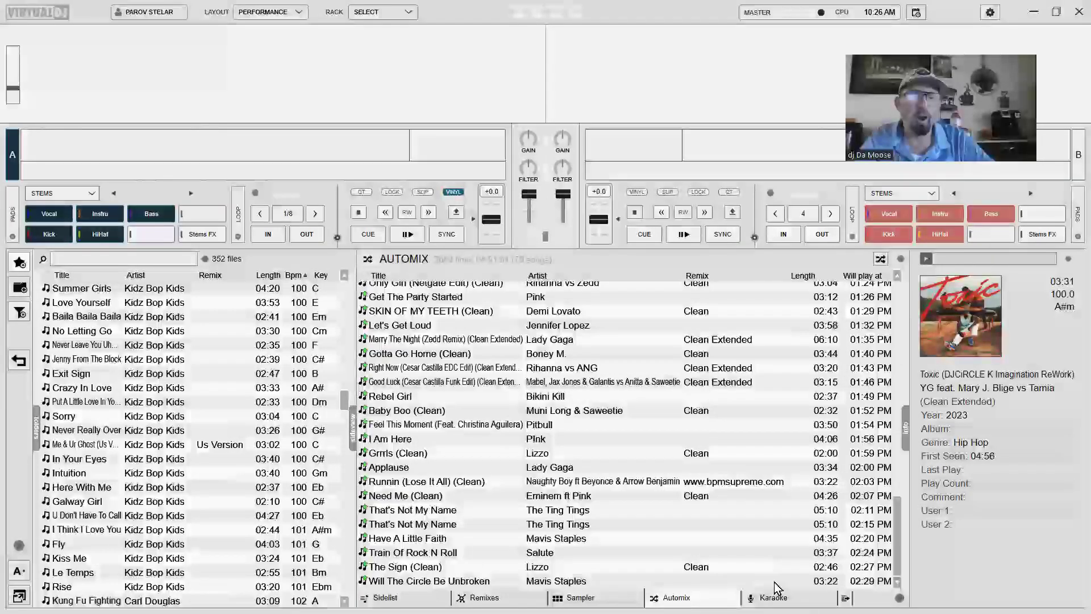
{"action": "left_click", "coordinate": [775, 581], "text": "shift"}
{"action": "key", "text": "Delete"}
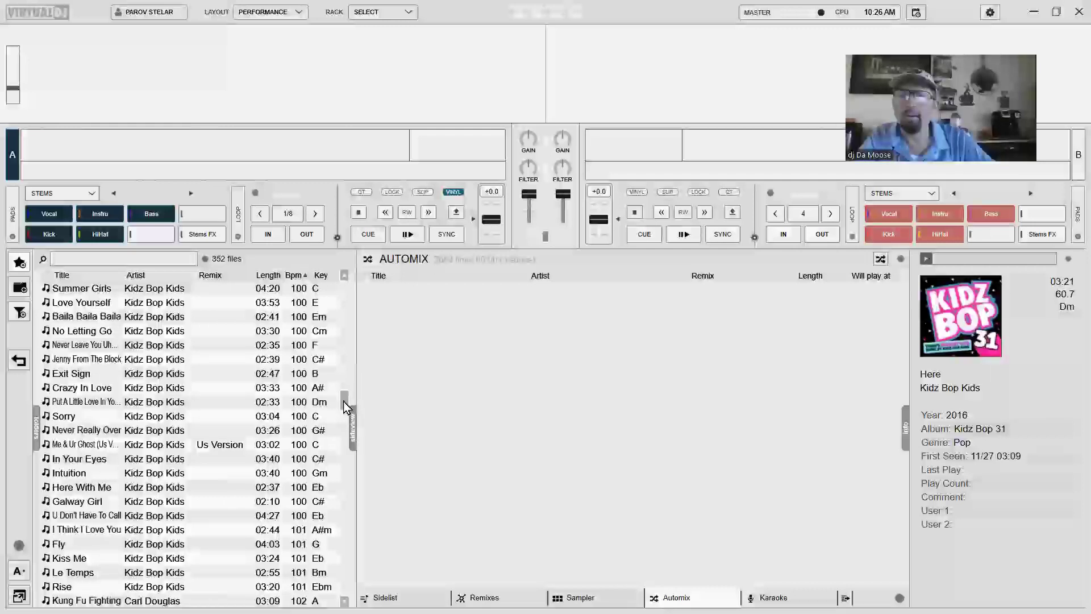
Add every song in the "KIds Bop" folder to the empty Automix list and narrow that list again.
{"action": "left_click_drag", "start_coordinate": [347, 406], "coordinate": [346, 281]}
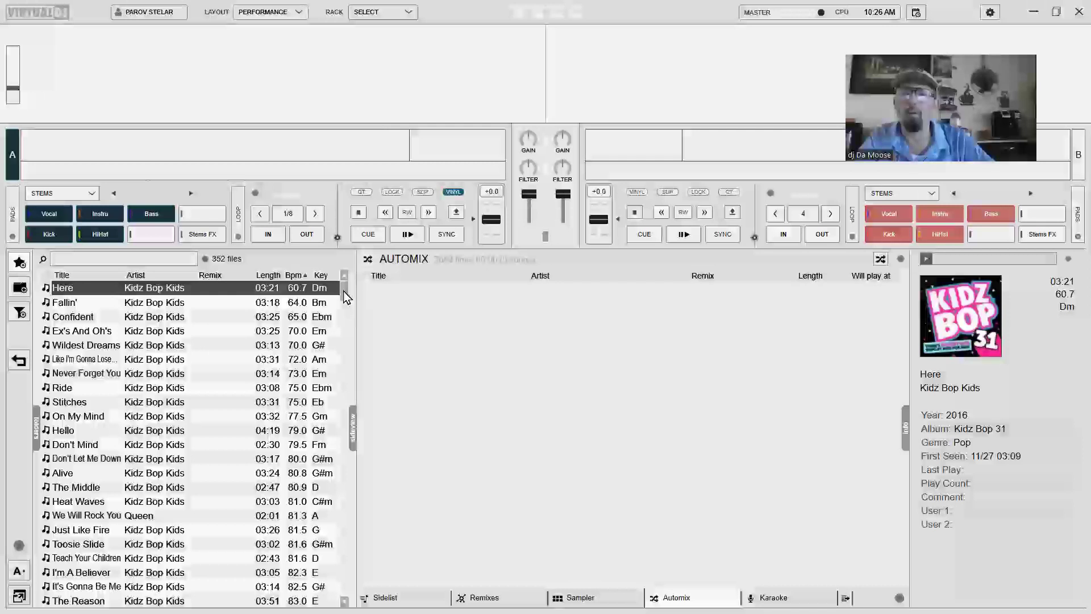
{"action": "scroll", "coordinate": [347, 475], "scroll_direction": "down", "scroll_amount": 10}
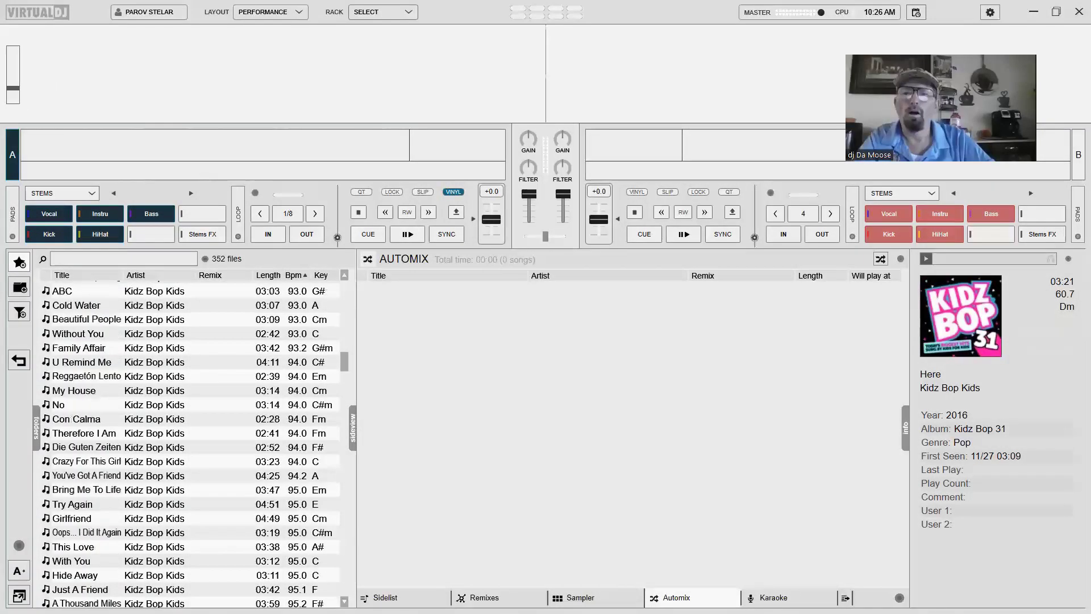
{"action": "scroll", "coordinate": [346, 475], "scroll_direction": "down", "scroll_amount": 15}
{"action": "scroll", "coordinate": [346, 475], "scroll_direction": "down", "scroll_amount": 15}
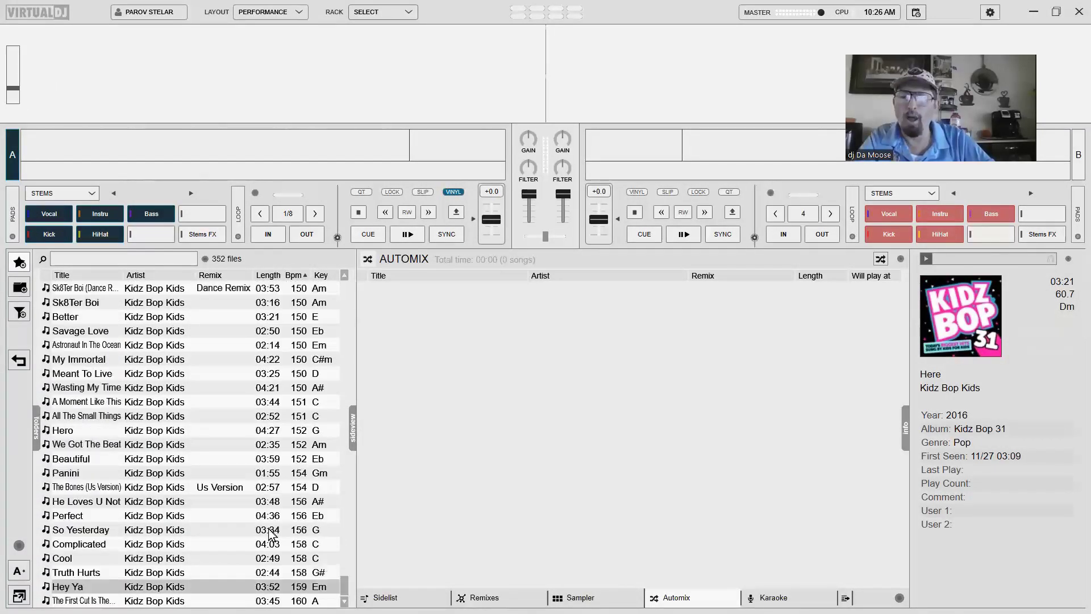
{"action": "left_click_drag", "start_coordinate": [270, 530], "coordinate": [571, 470]}
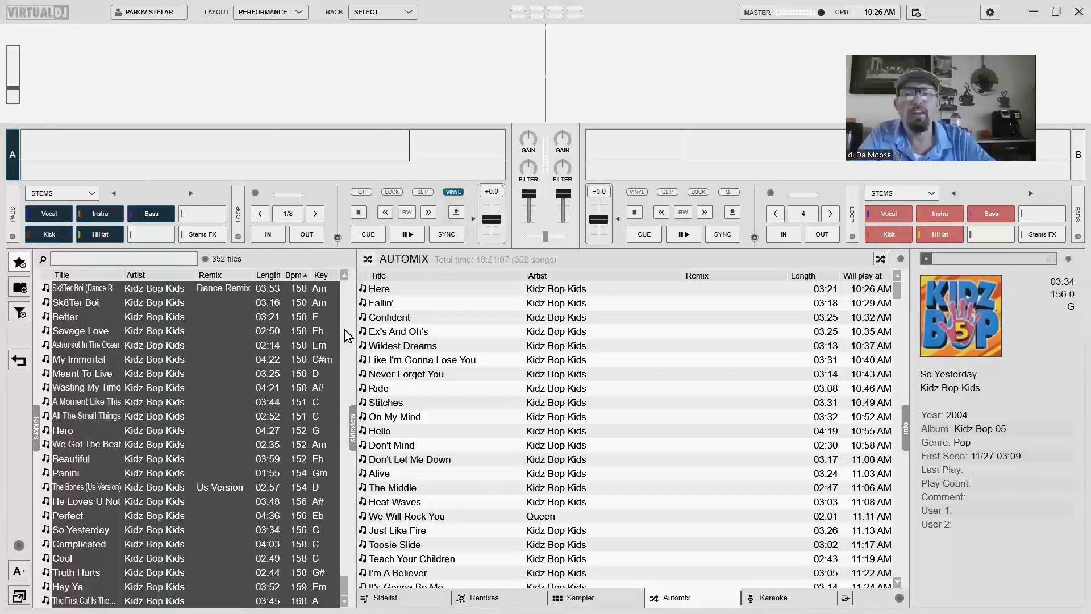
{"action": "left_click_drag", "start_coordinate": [558, 338], "coordinate": [1056, 26]}
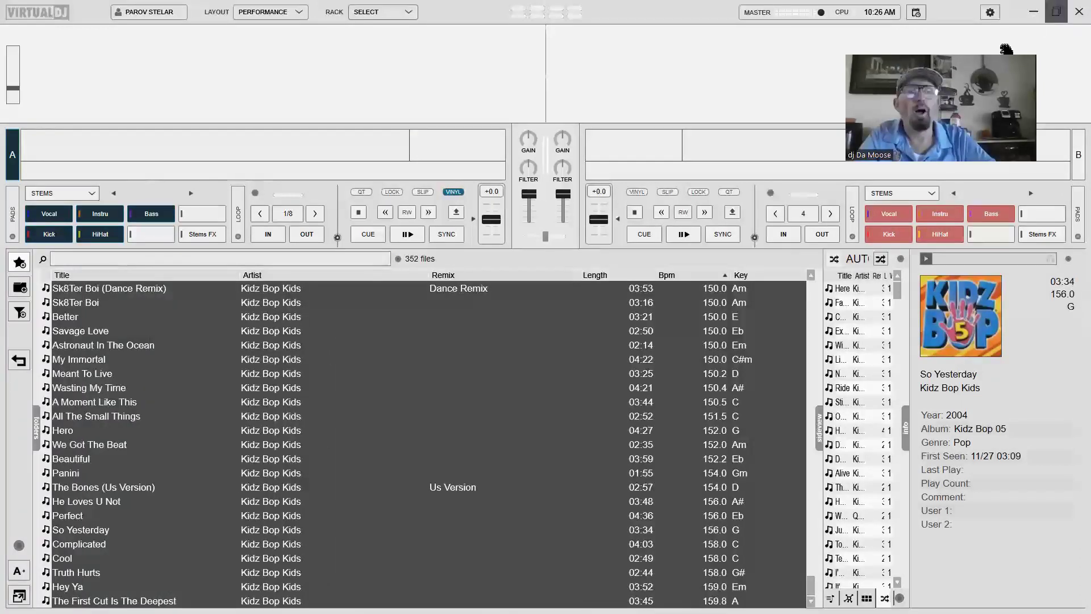